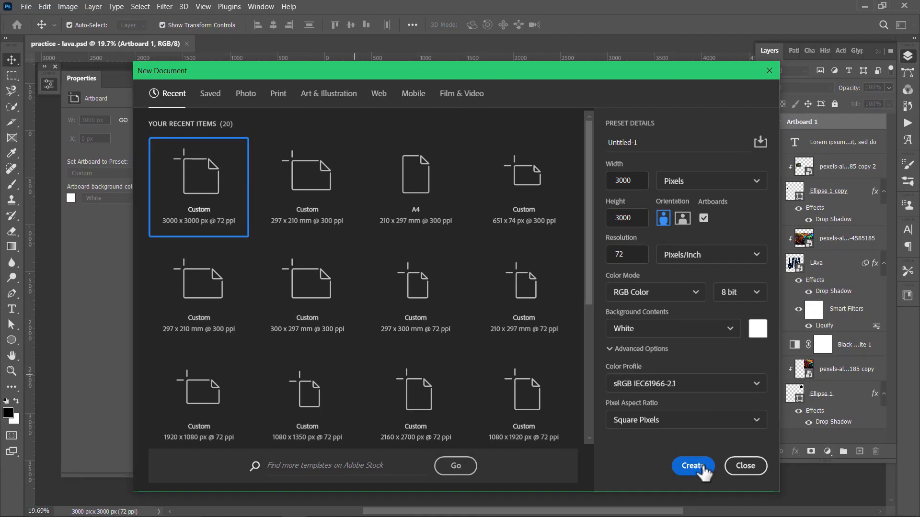
Create a 3000 × 3000 px, 72 ppi RGB artboard document and add the text "lava" on it
click(693, 465)
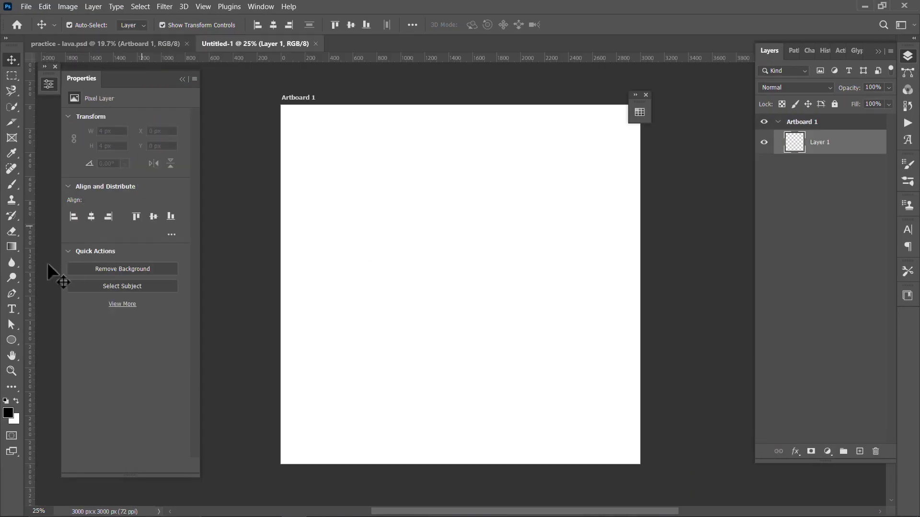
click(12, 309)
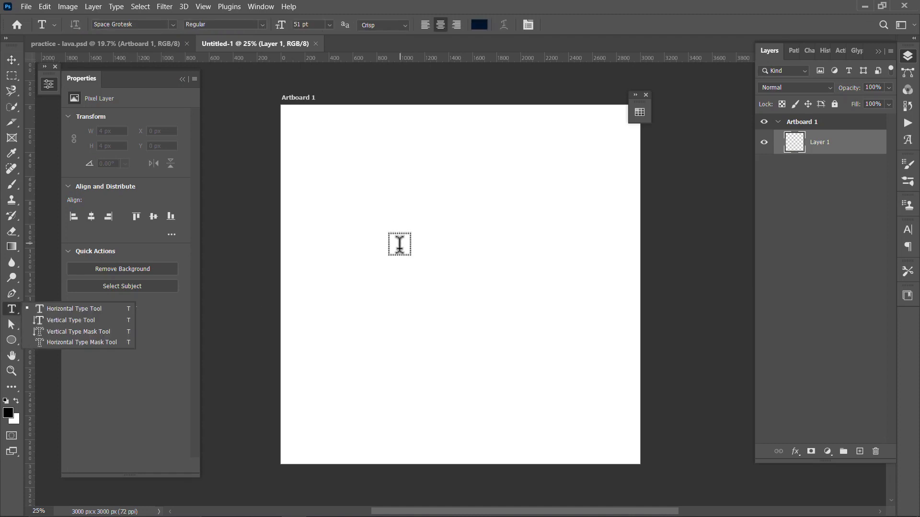
click(396, 248)
text(lava)
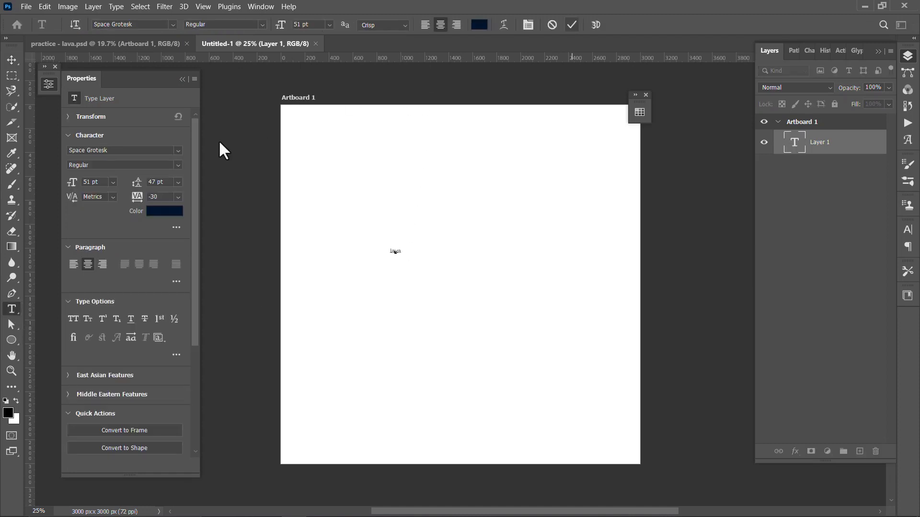
Set the lava text in Bebas Neue at 1282 pt and move it to the middle of the artboard
click(177, 151)
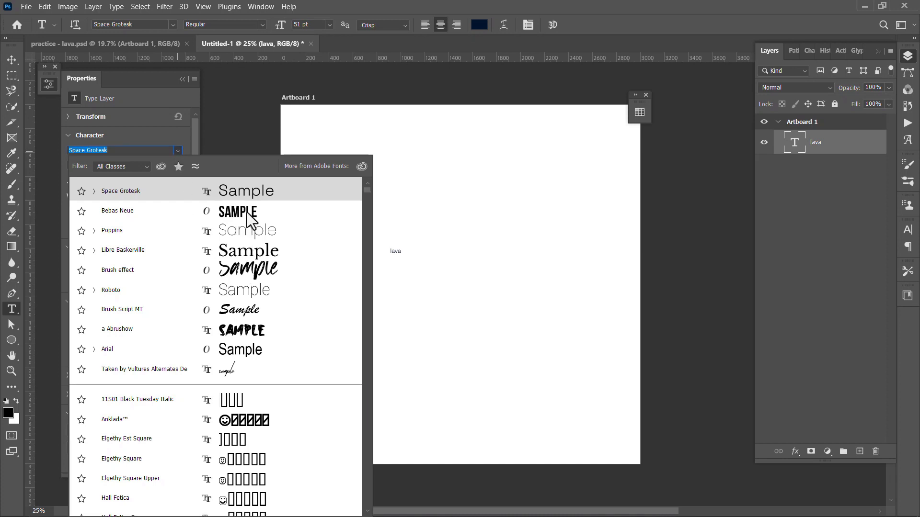
click(96, 210)
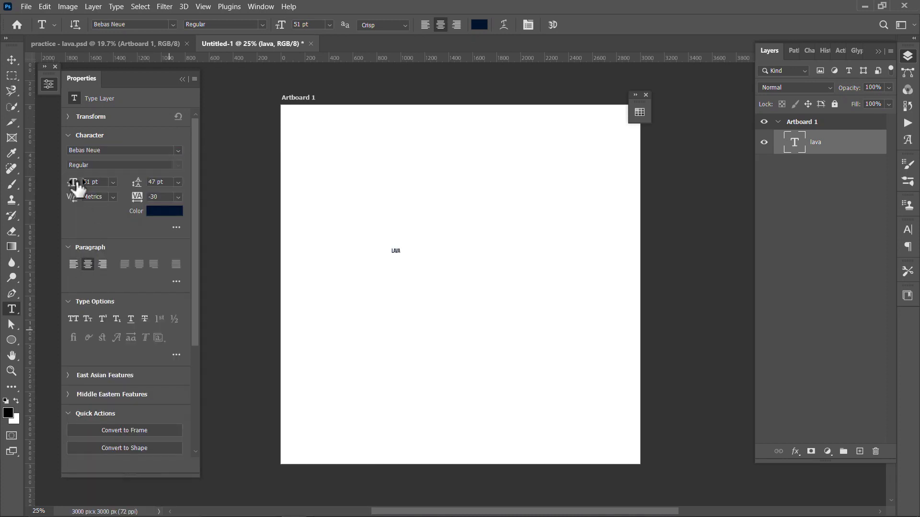
drag(77, 187, 355, 195)
drag(75, 189, 383, 201)
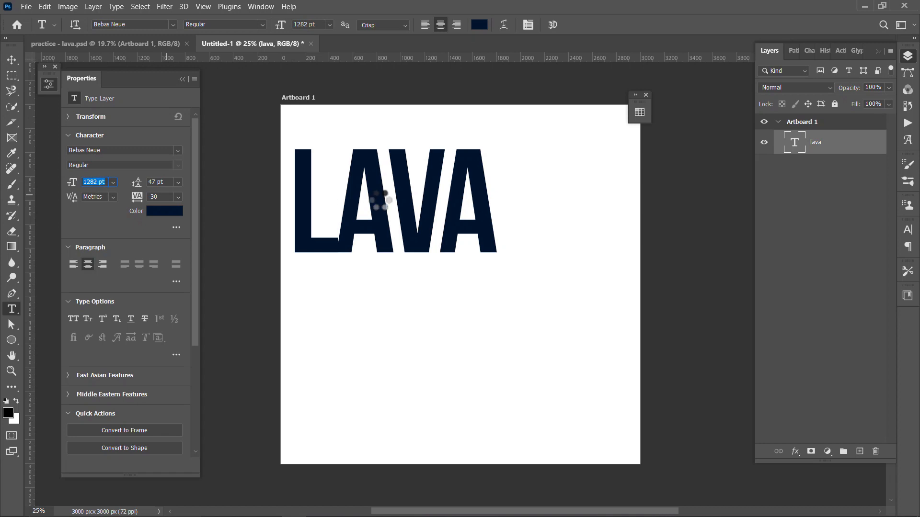
click(13, 59)
drag(413, 214, 469, 274)
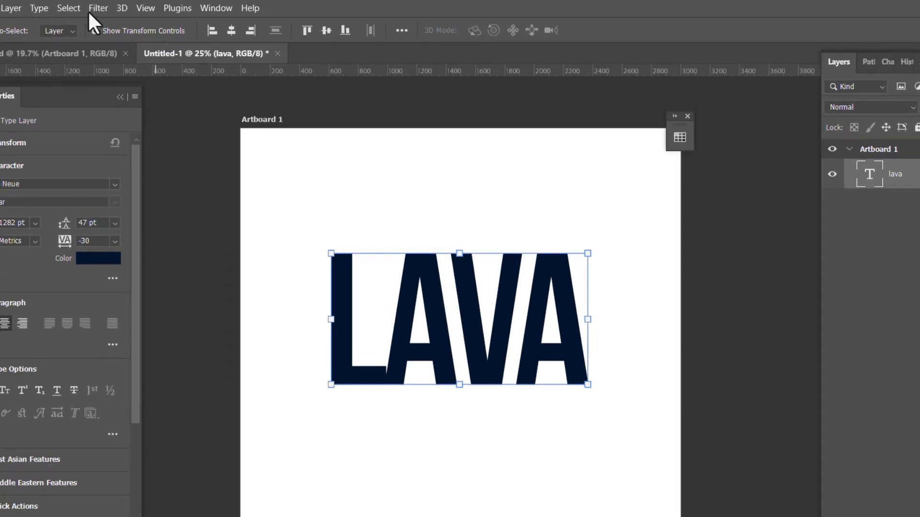
Convert the lava text layer to a smart object and open it in the Liquify filter
click(96, 9)
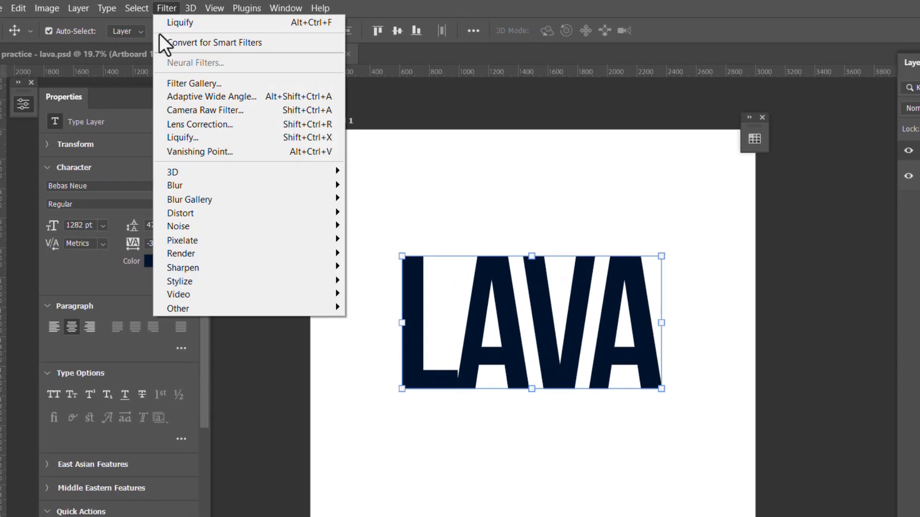
click(151, 138)
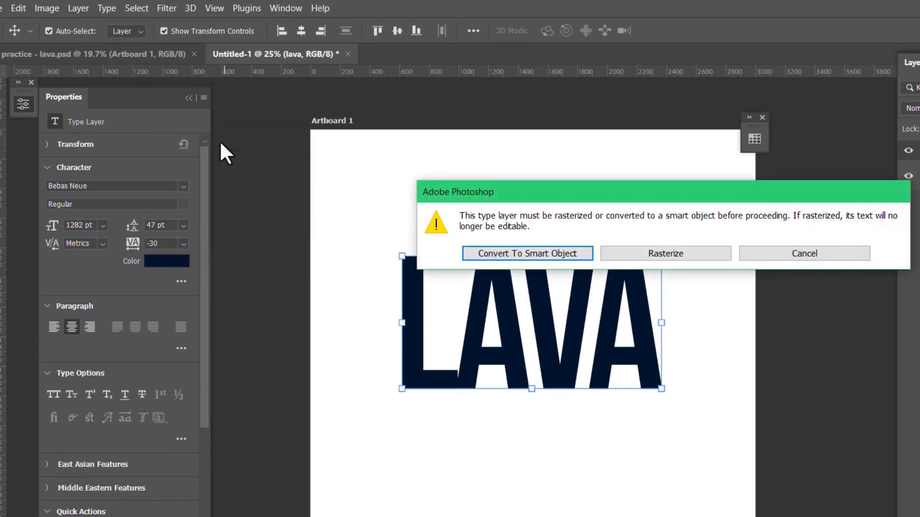
click(555, 257)
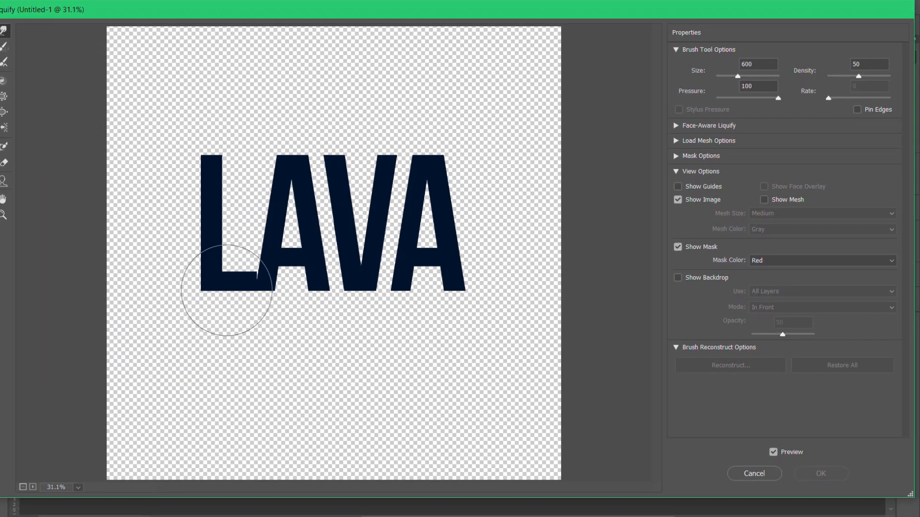
Warp the lower ends of all four letters downward into melting drips, apply Liquify, and compare the lettering with and without the filter
mouse_move(227, 291)
mouse_down()
mouse_move(207, 329)
mouse_move(207, 366)
mouse_up()
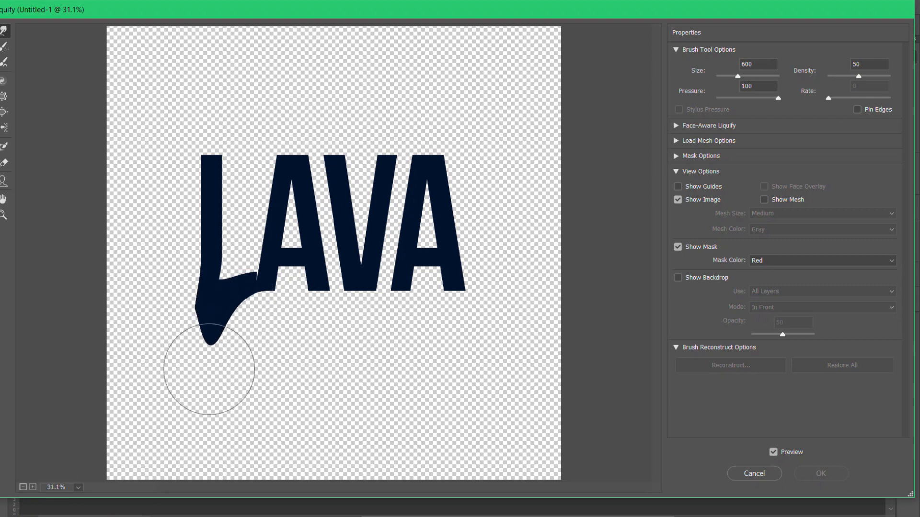
mouse_move(267, 293)
mouse_down()
mouse_move(267, 341)
mouse_move(282, 383)
mouse_up()
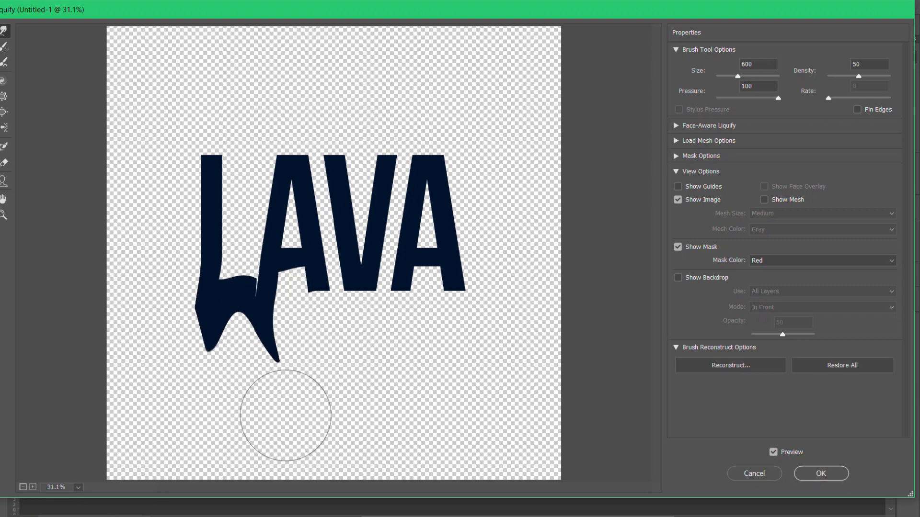
drag(308, 294, 320, 404)
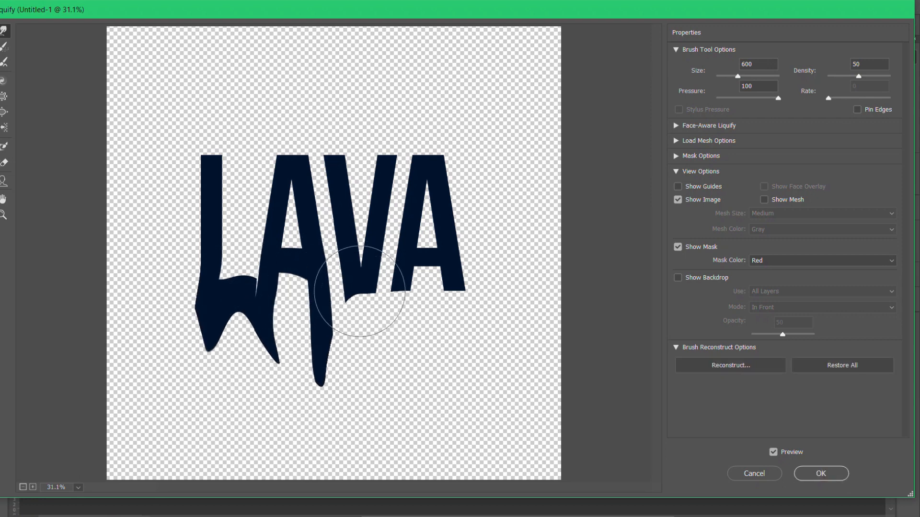
mouse_move(365, 304)
mouse_down()
mouse_move(365, 381)
mouse_move(335, 407)
mouse_up()
mouse_move(362, 352)
mouse_down()
mouse_move(409, 364)
mouse_move(413, 392)
mouse_move(383, 376)
mouse_move(356, 338)
mouse_move(329, 361)
mouse_move(329, 385)
mouse_up()
drag(393, 295, 384, 352)
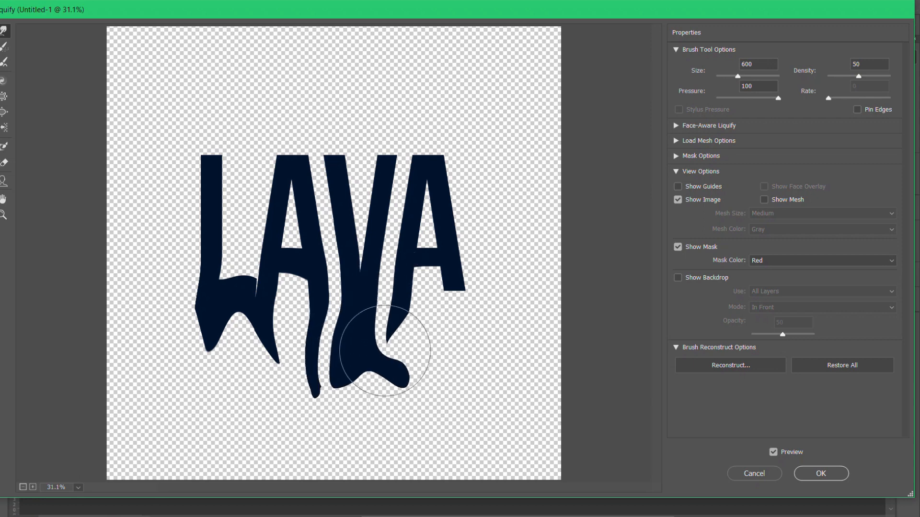
mouse_move(452, 282)
mouse_down()
mouse_move(454, 348)
mouse_move(487, 380)
mouse_up()
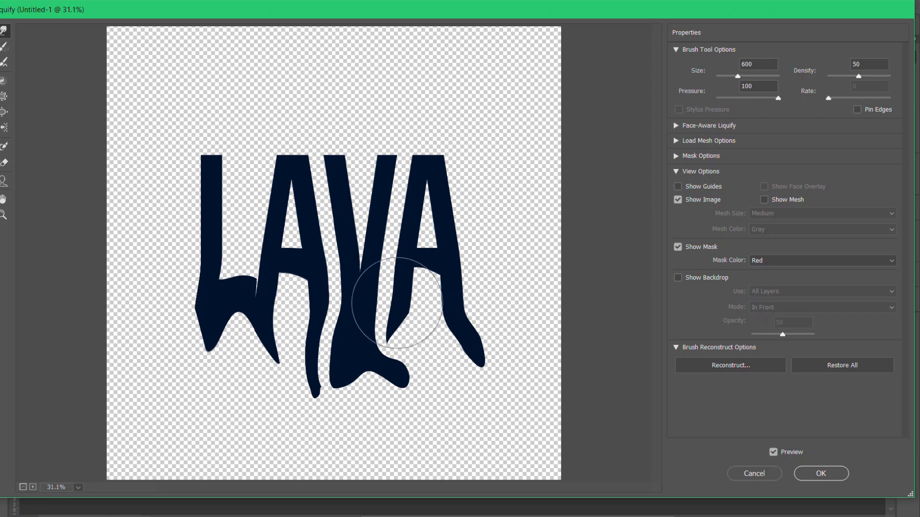
drag(379, 306, 441, 369)
mouse_move(412, 297)
mouse_down()
mouse_move(384, 330)
mouse_move(385, 363)
mouse_move(409, 382)
mouse_up()
drag(249, 334, 251, 388)
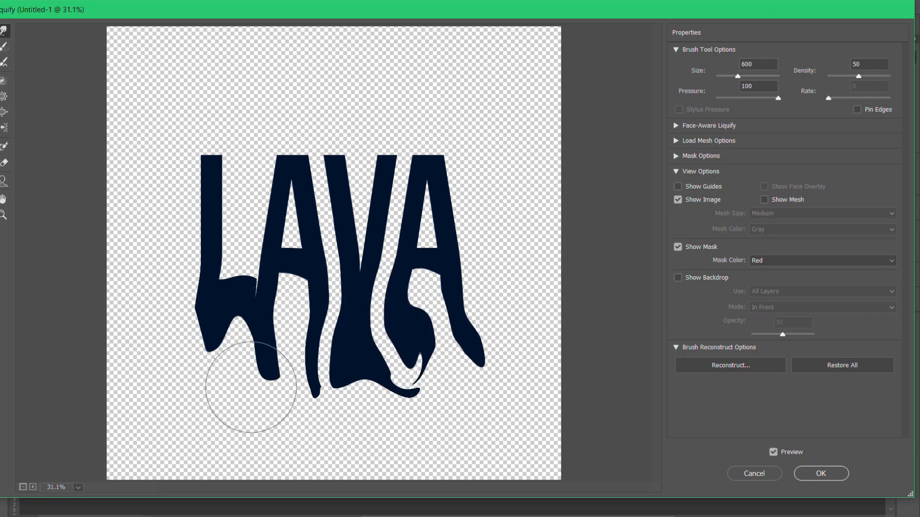
mouse_move(217, 325)
mouse_down()
mouse_move(197, 332)
mouse_move(183, 363)
mouse_move(186, 412)
mouse_move(226, 337)
mouse_move(229, 398)
mouse_move(246, 374)
mouse_up()
mouse_move(307, 290)
mouse_down()
mouse_move(287, 348)
mouse_move(290, 386)
mouse_move(382, 296)
mouse_move(392, 404)
mouse_move(353, 372)
mouse_move(352, 393)
mouse_up()
drag(468, 297, 470, 385)
mouse_move(469, 317)
mouse_down()
mouse_move(503, 353)
mouse_move(503, 390)
mouse_move(472, 386)
mouse_move(421, 419)
mouse_move(438, 410)
mouse_up()
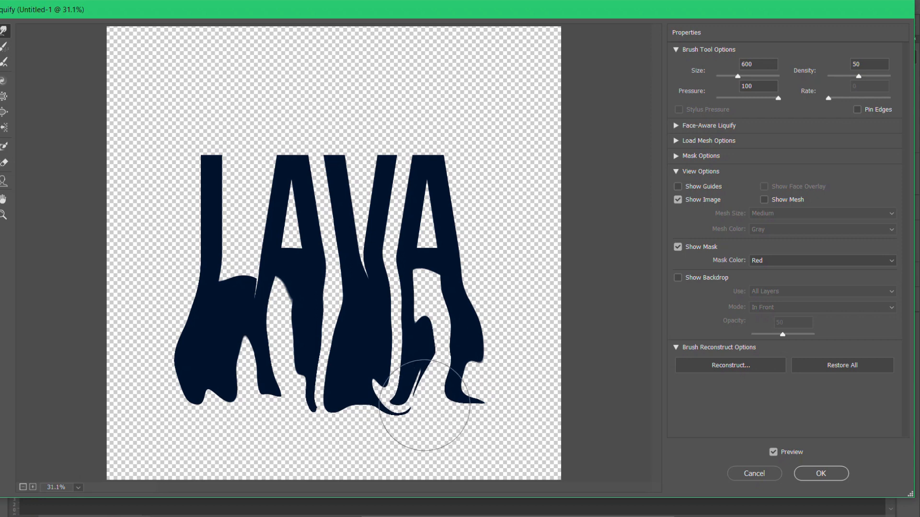
mouse_move(215, 390)
mouse_down()
mouse_move(220, 424)
mouse_move(267, 410)
mouse_up()
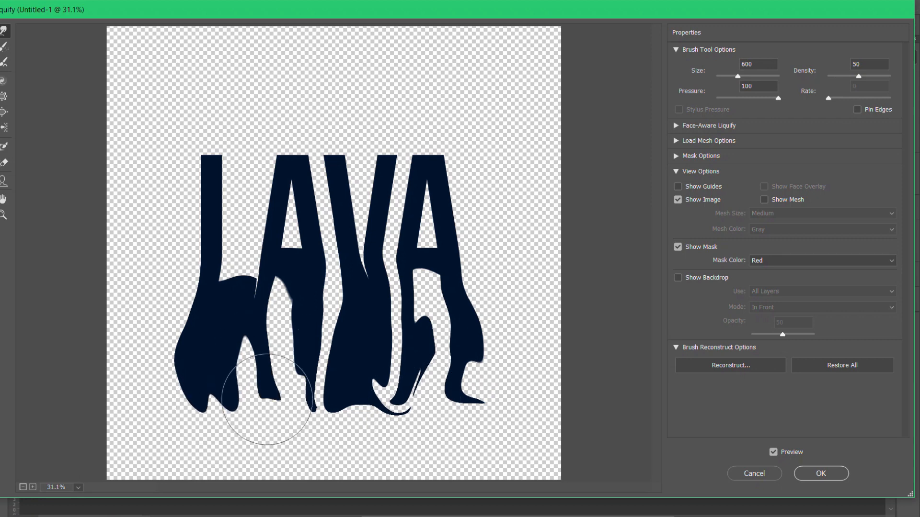
mouse_move(347, 361)
mouse_down()
mouse_move(320, 336)
mouse_move(332, 338)
mouse_move(316, 309)
mouse_up()
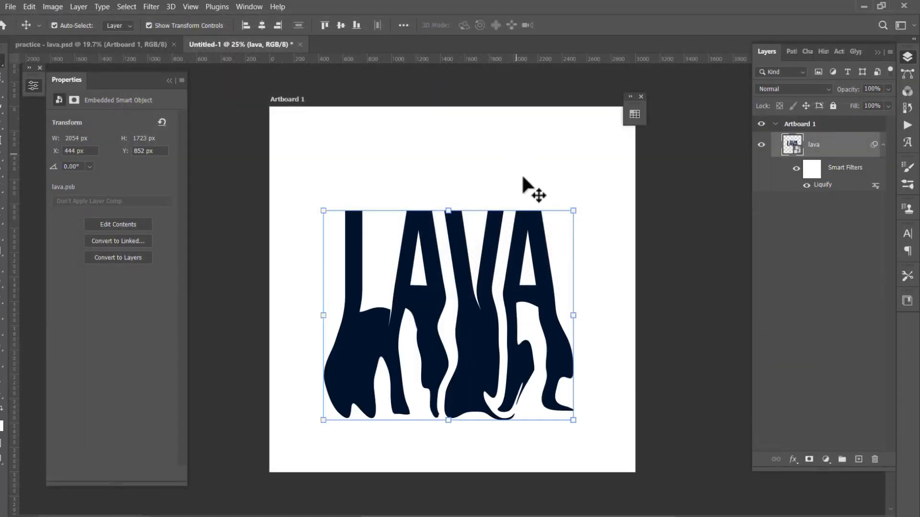
click(546, 177)
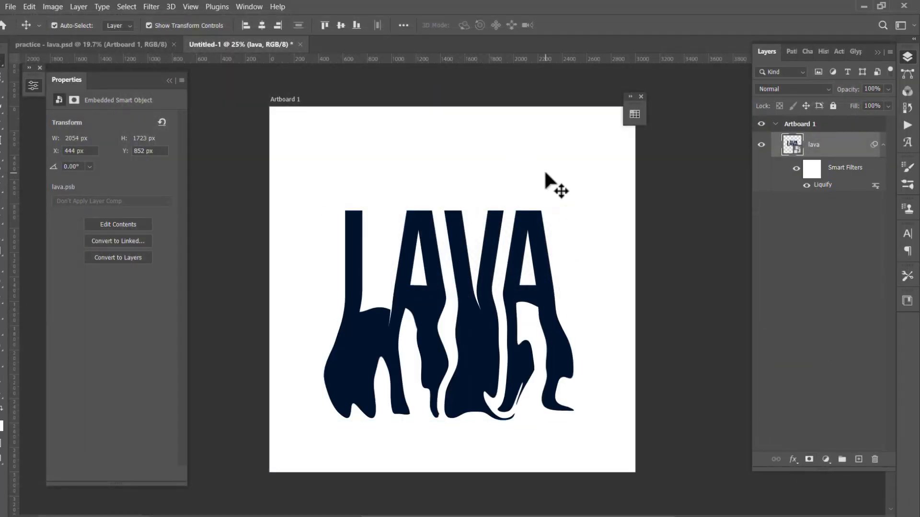
double_click(809, 185)
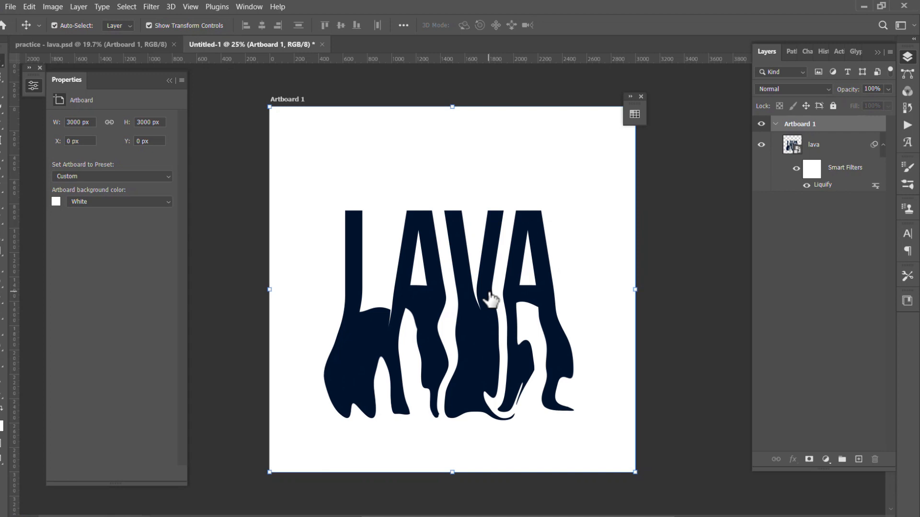
Place the image pexels-alexander-ant-4585185 from the Downloads folder onto the artboard above the lava layer
key(alt+Tab)
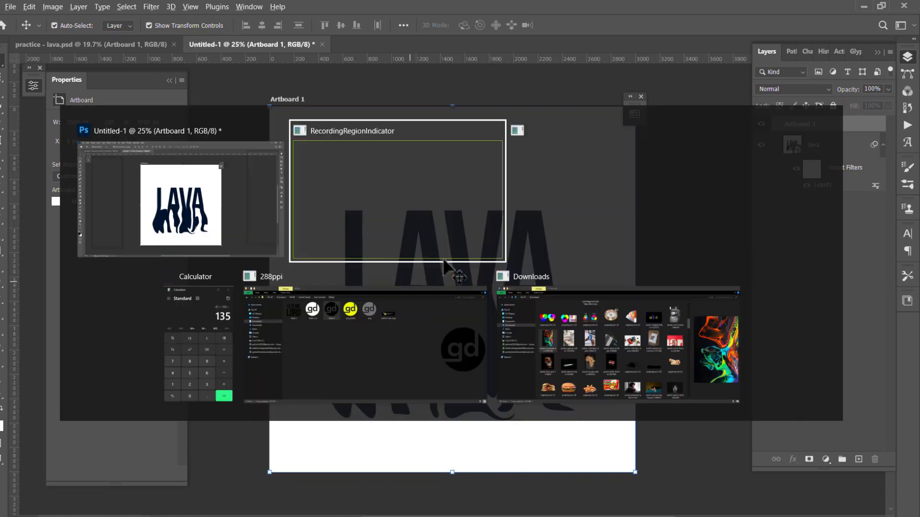
click(569, 307)
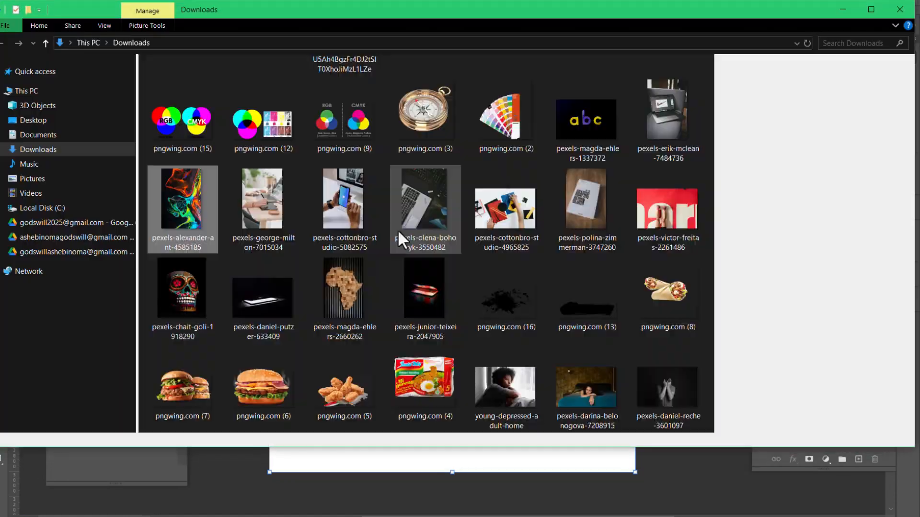
drag(180, 214, 355, 321)
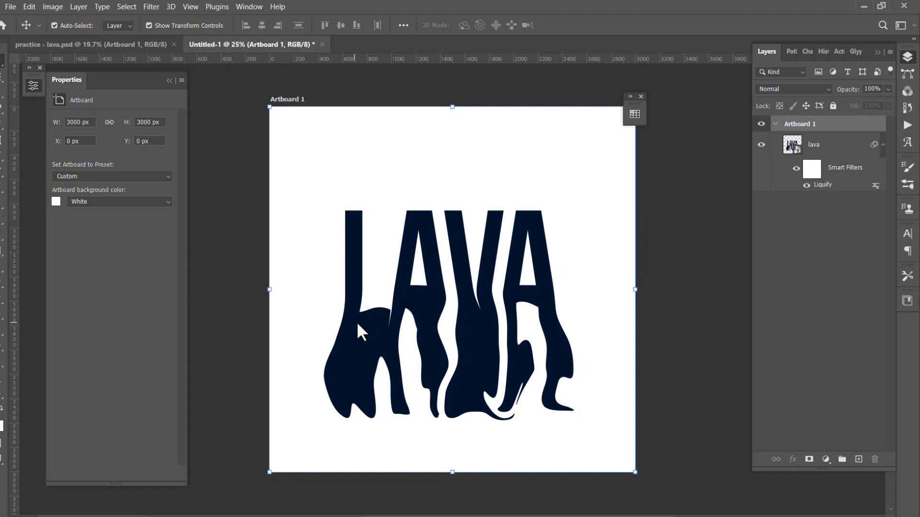
drag(356, 321, 359, 320)
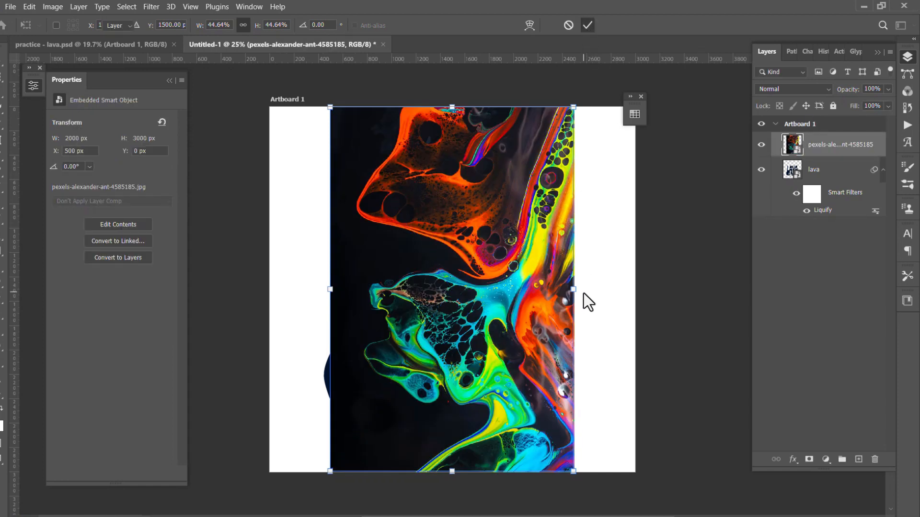
Rotate the placed image to -90° and shift it down to Y 575 px so it covers the lettering
drag(583, 293, 455, 165)
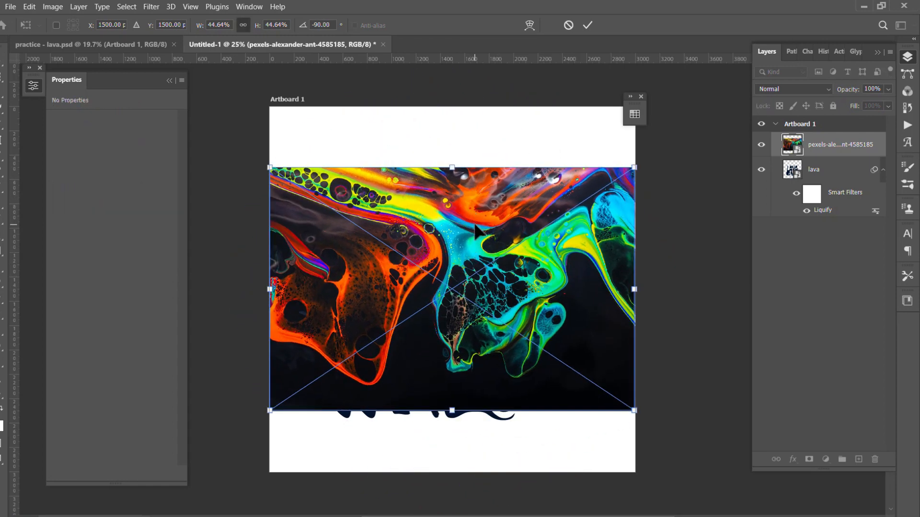
drag(474, 234, 474, 243)
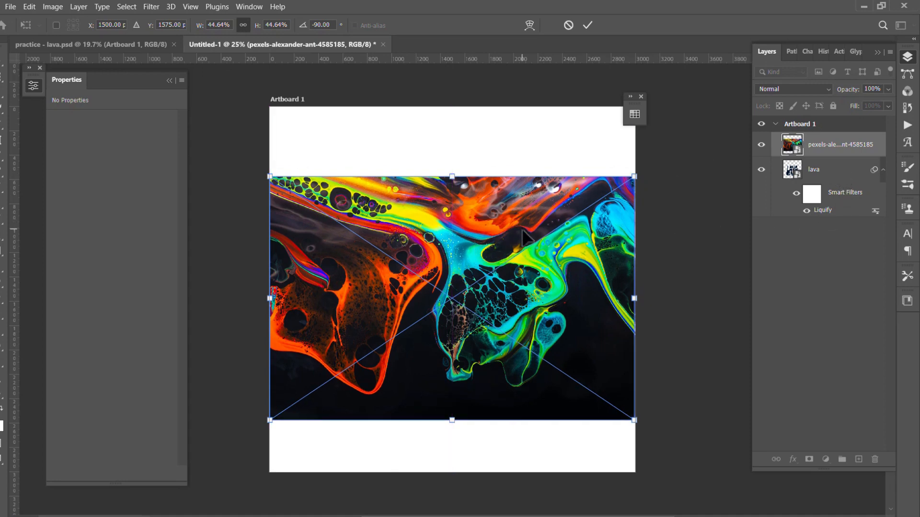
key(Return)
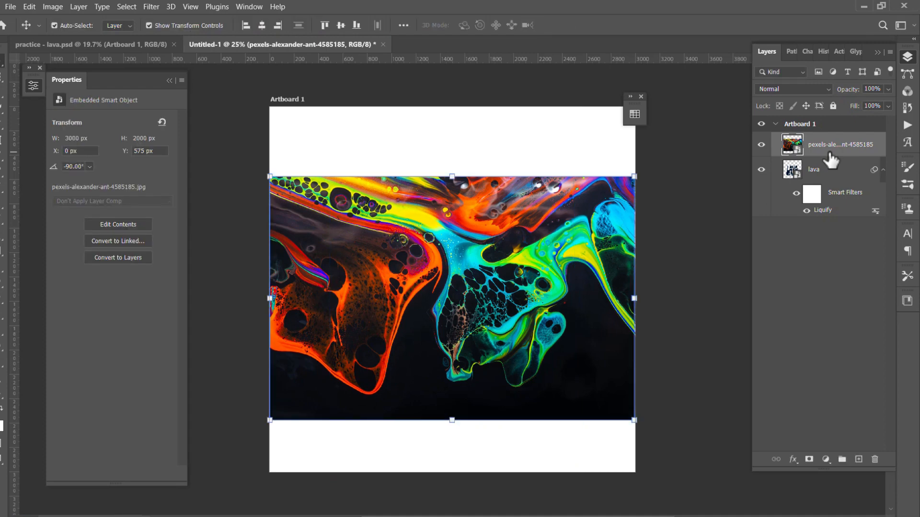
Clip the fluid-art image to the lava layer and move it down to Y 755 px within the letters
right_click(830, 153)
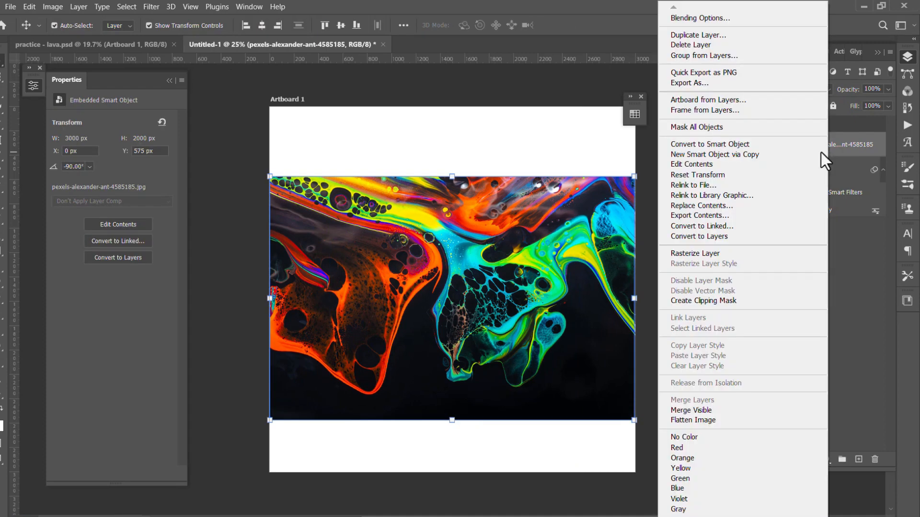
click(729, 301)
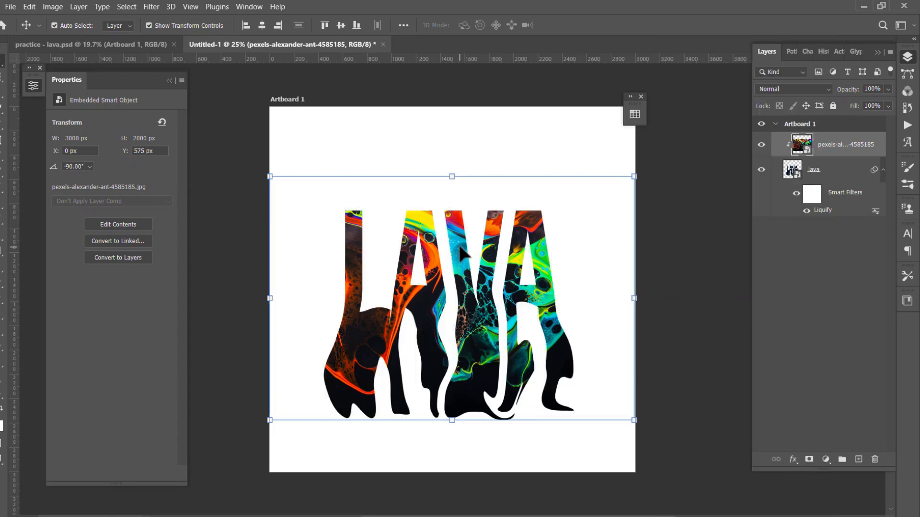
mouse_move(460, 254)
mouse_down()
mouse_move(461, 281)
mouse_move(469, 264)
mouse_up()
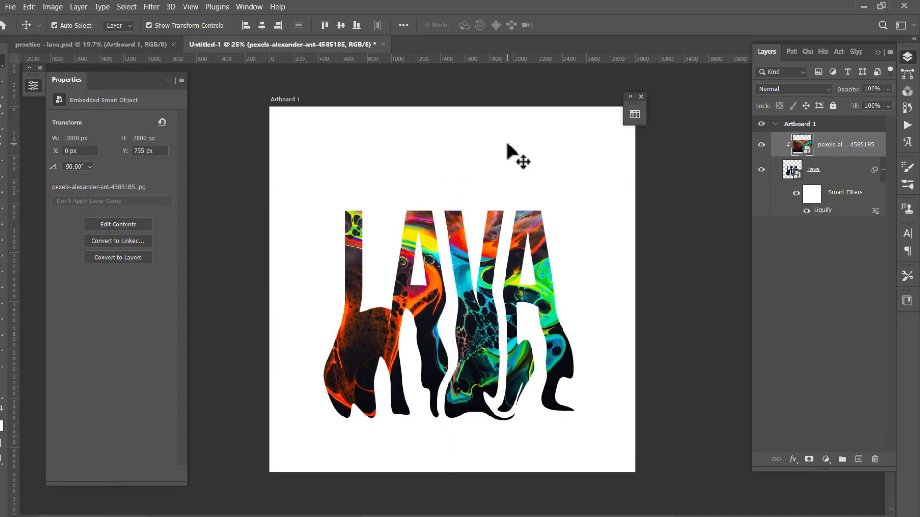
click(509, 146)
Add a drop shadow to the lava layer and set its colour to near-black 070707
click(821, 179)
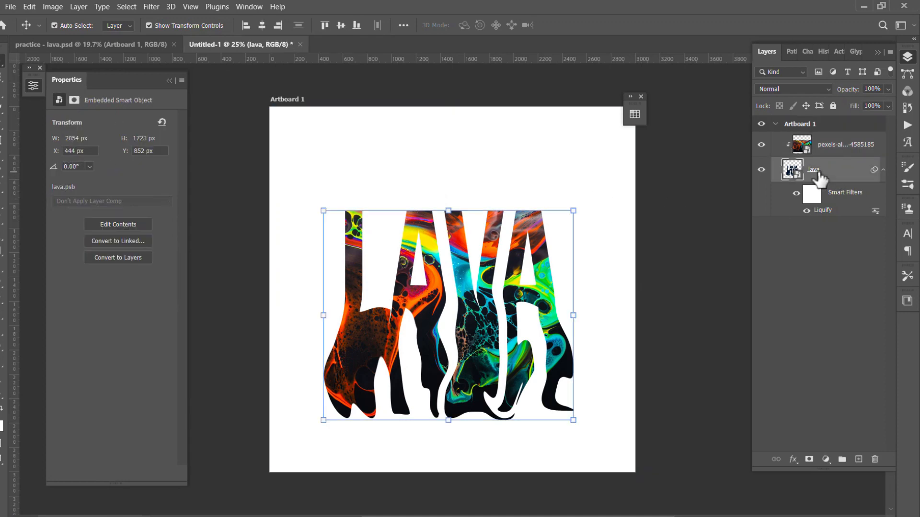
click(794, 460)
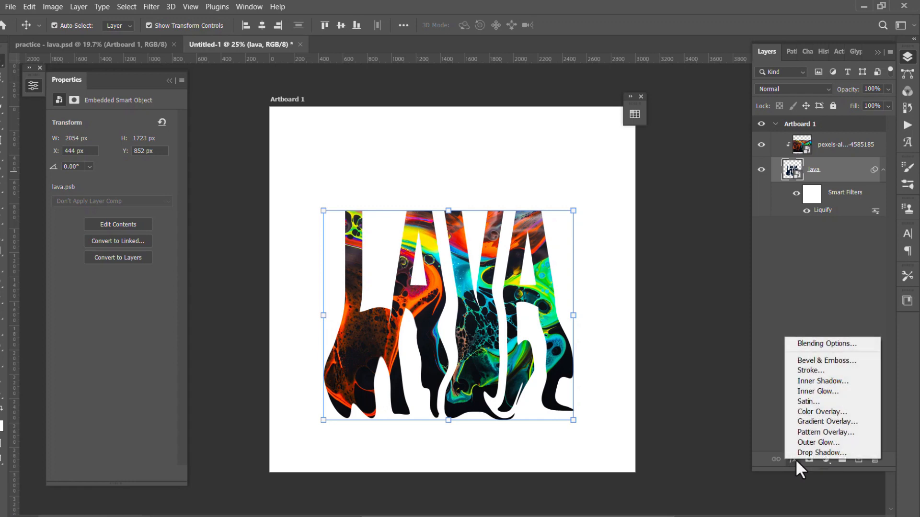
click(815, 452)
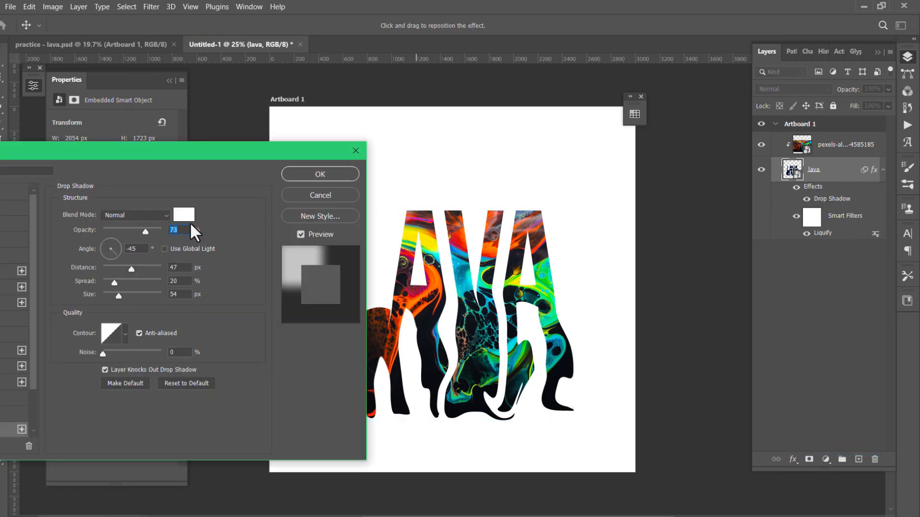
click(190, 220)
click(52, 446)
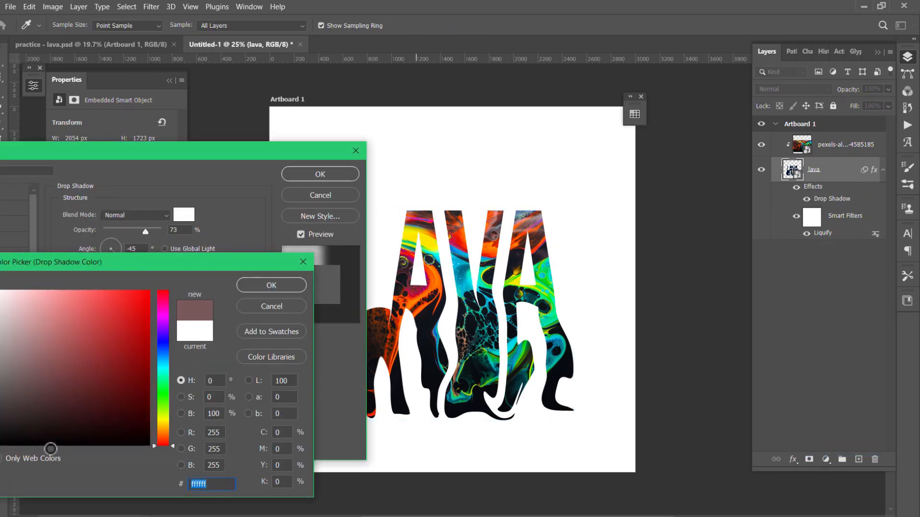
drag(0, 442, 0, 441)
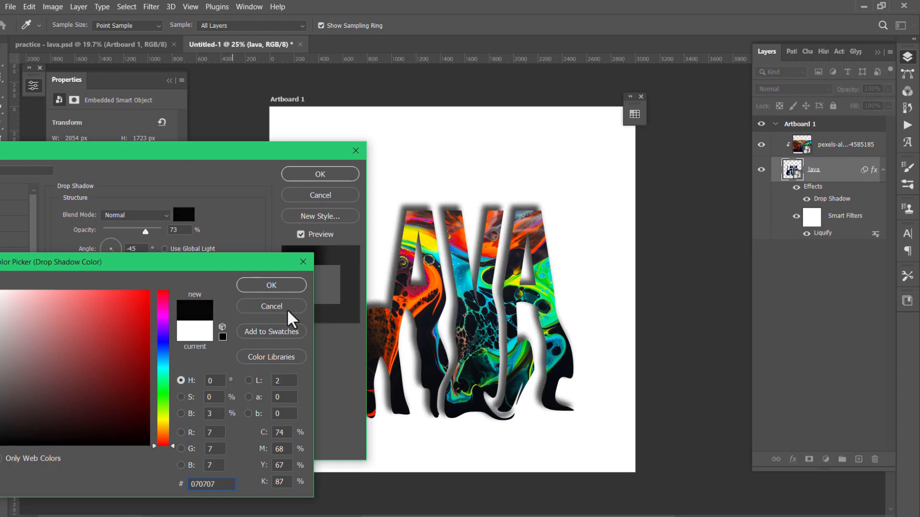
click(272, 285)
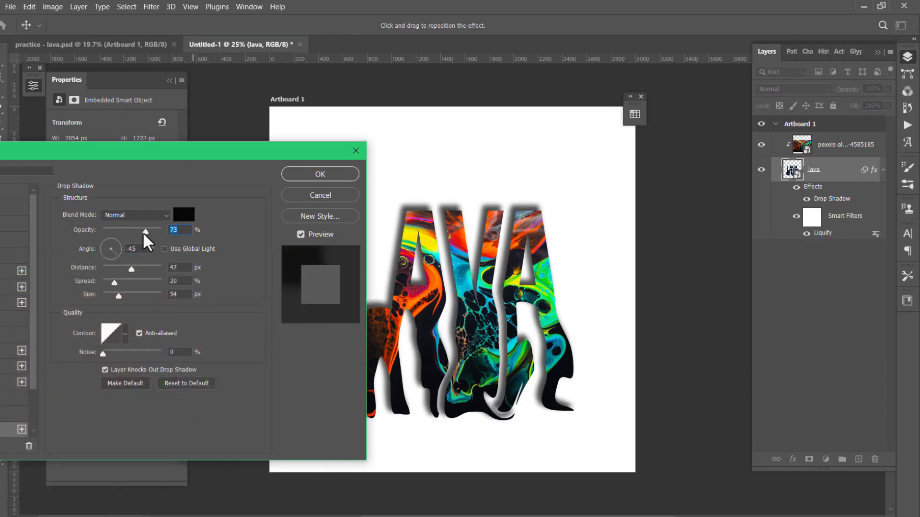
Set the shadow to 47% opacity, angle 57°, distance 23 px, spread 23% and size 38 px, and apply it
drag(132, 236, 129, 237)
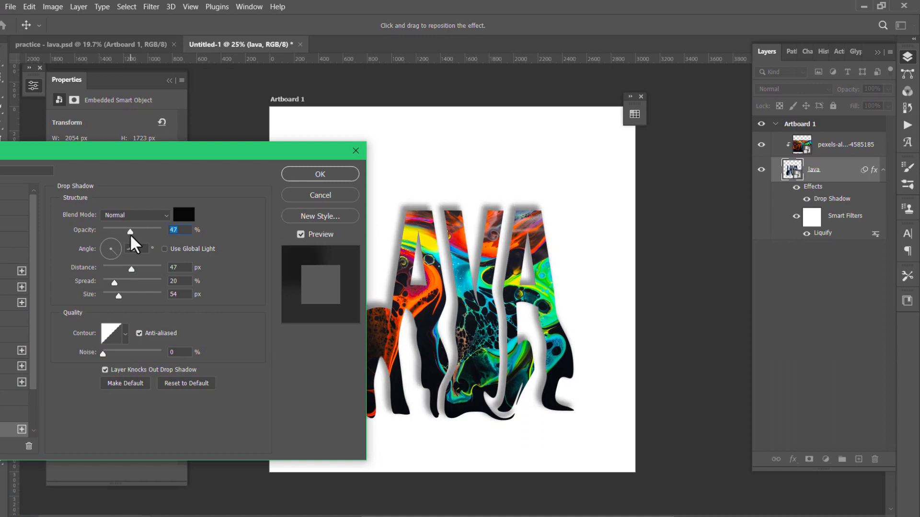
click(115, 246)
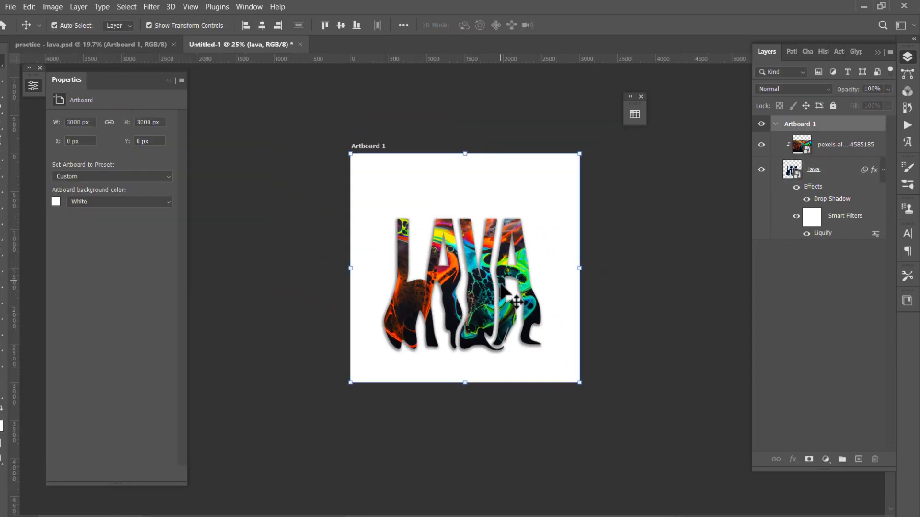
key(ctrl+0)
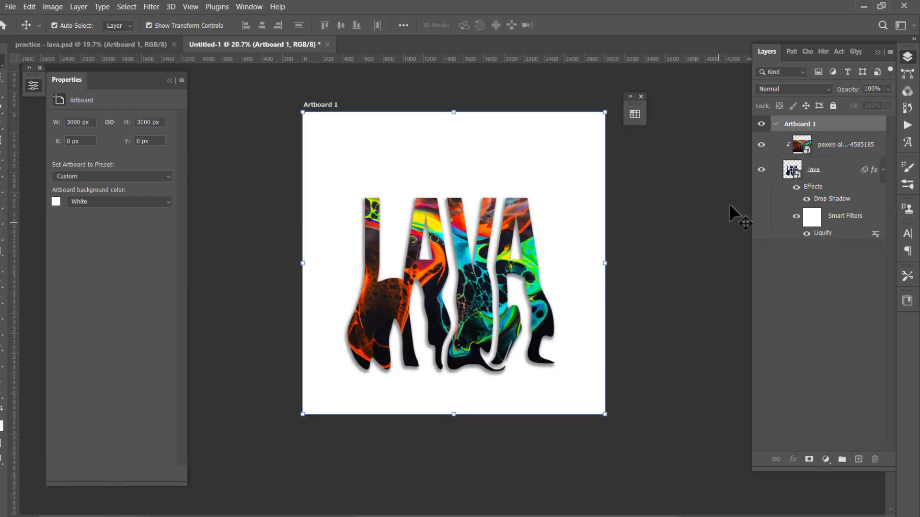
Move the lettering and its clipped image up together on the artboard, bringing the image to about Y 591 px
drag(557, 187, 338, 377)
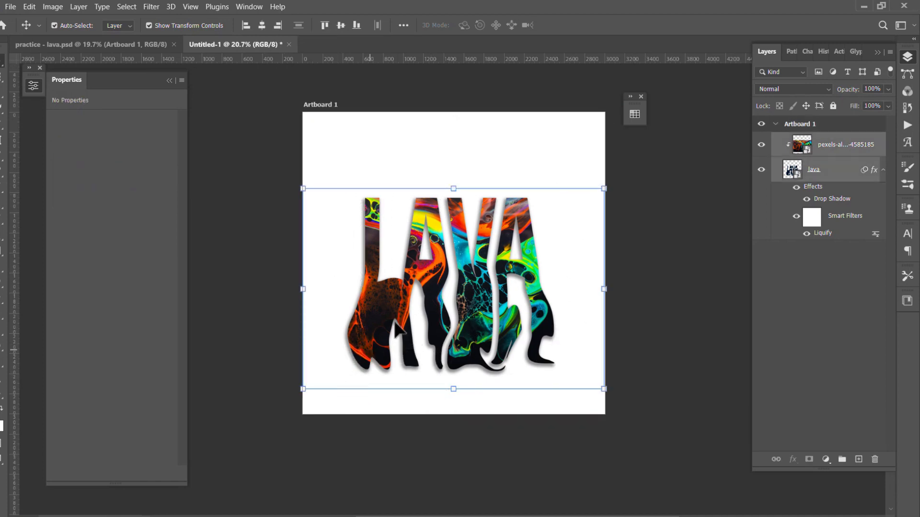
drag(418, 227, 418, 213)
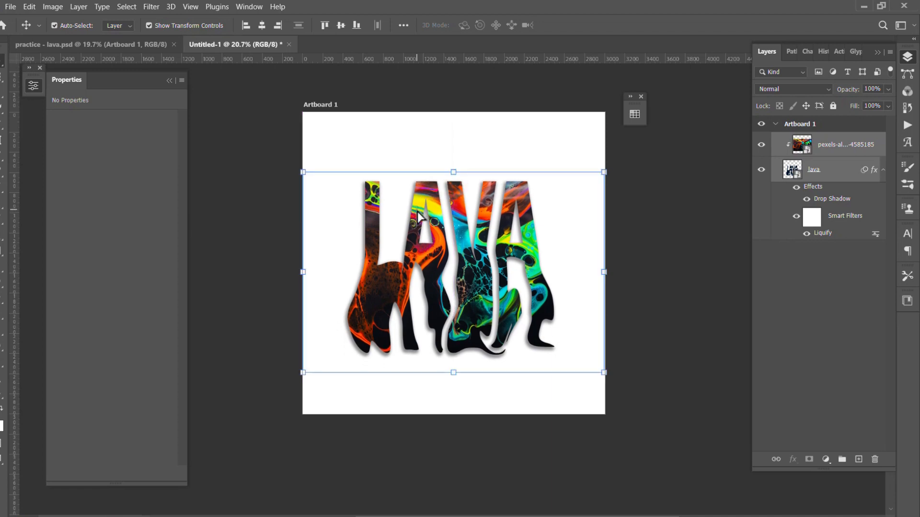
click(709, 174)
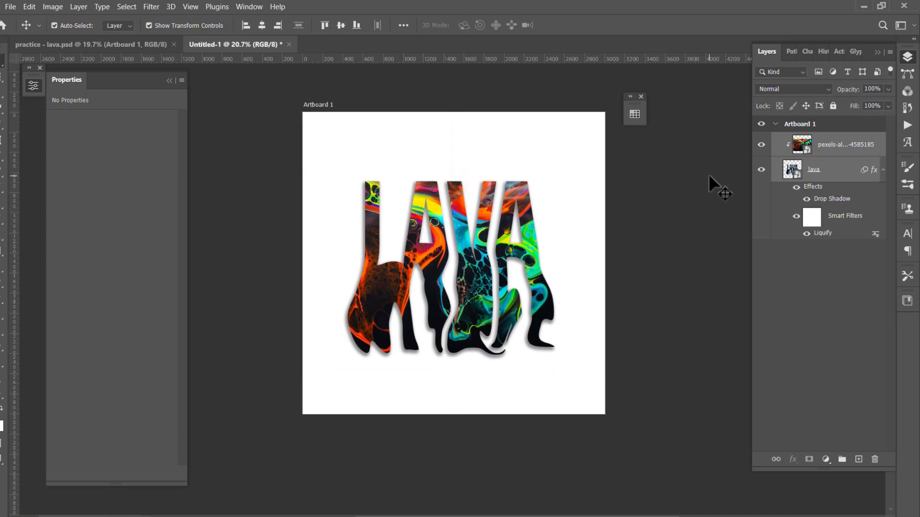
Draw a black 353 px circle above the final A and position it at X 2391, Y 335 px
click(0, 349)
drag(553, 149, 588, 184)
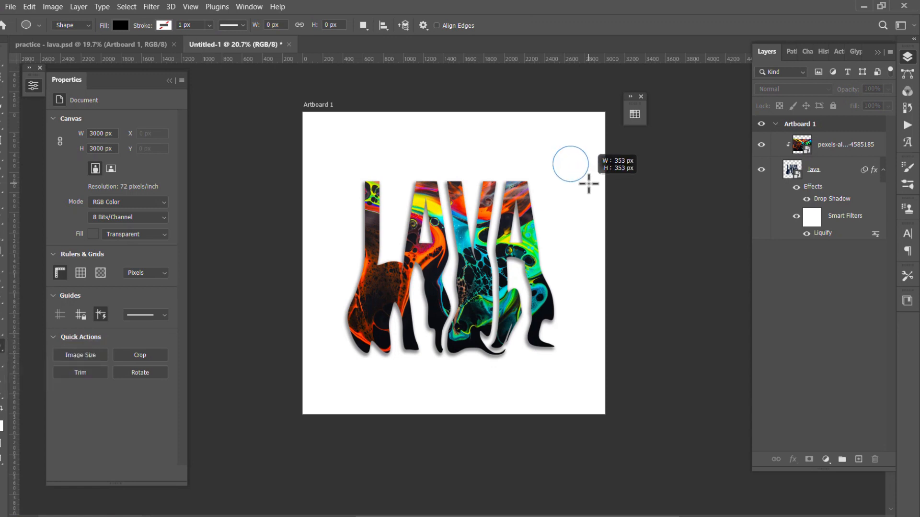
drag(589, 184, 588, 184)
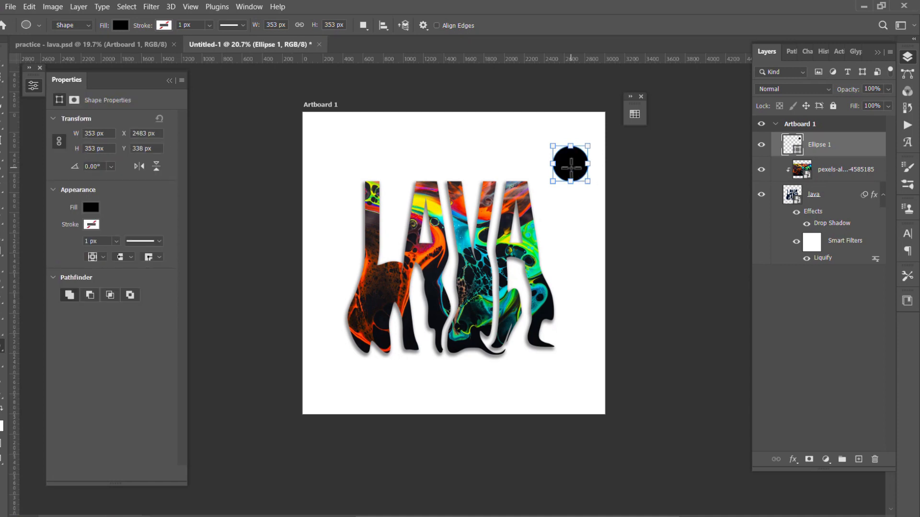
drag(571, 166, 561, 166)
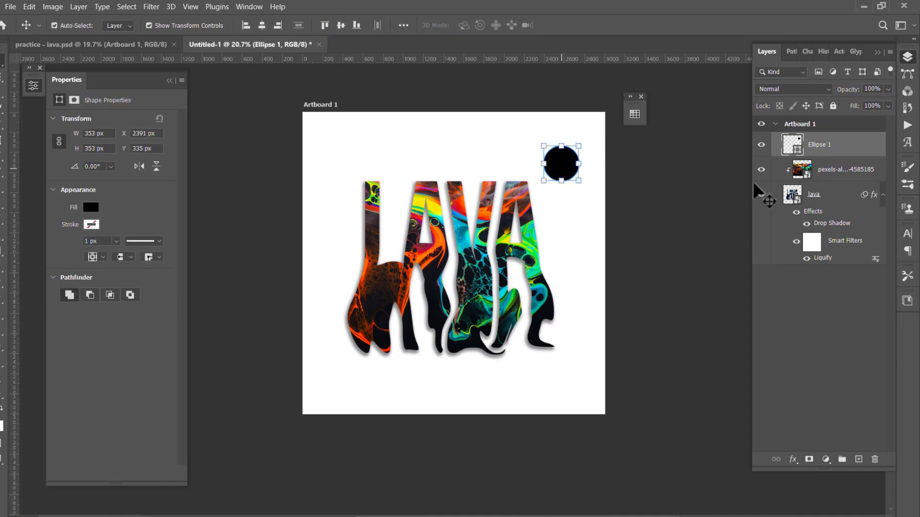
Duplicate the fluid-art image above the Ellipse 1 layer and move the copy up to X 53, Y 0 px
click(825, 176)
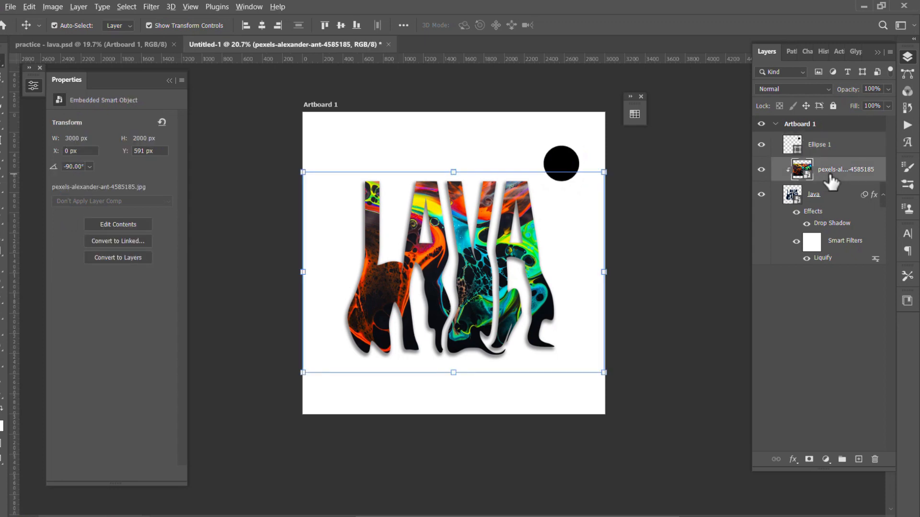
drag(831, 181, 819, 134)
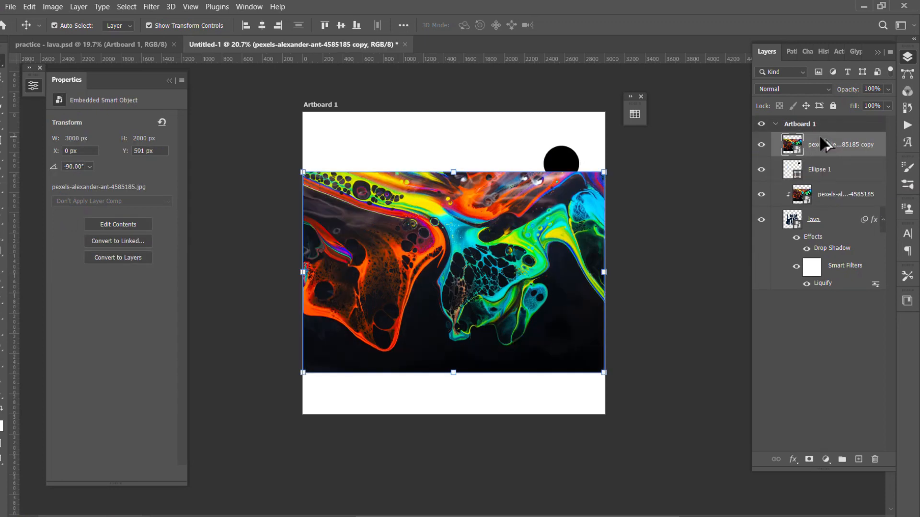
drag(456, 296, 458, 248)
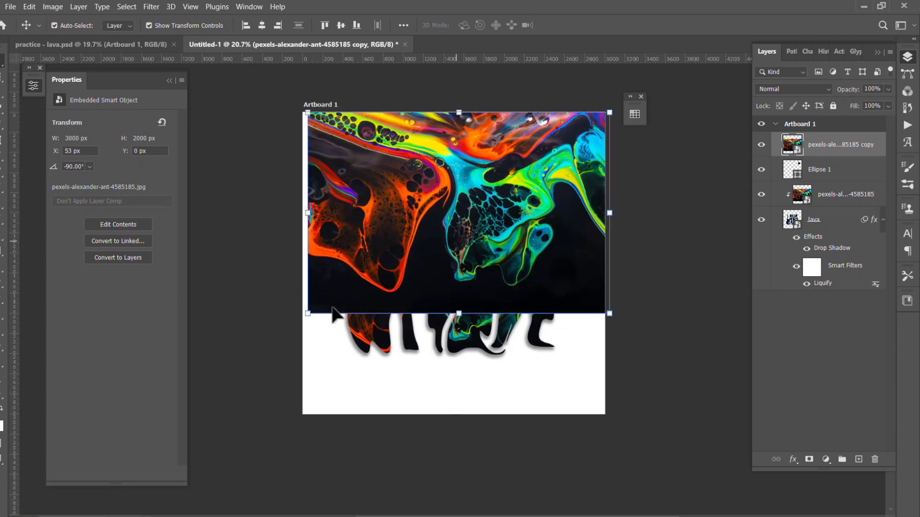
Scale the image copy to 29.11%, place it at X 1257, Y 36 px, and clip it to the circle
drag(309, 314, 418, 250)
drag(501, 226, 518, 229)
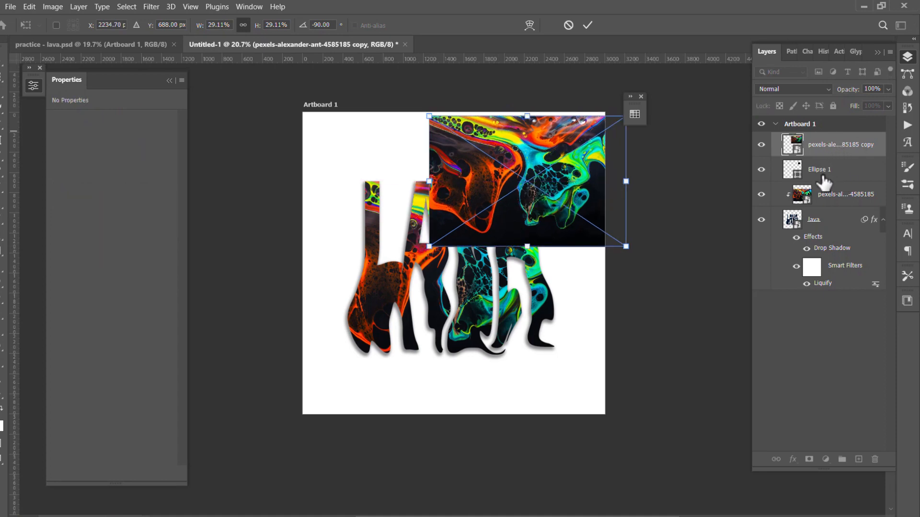
key(Return)
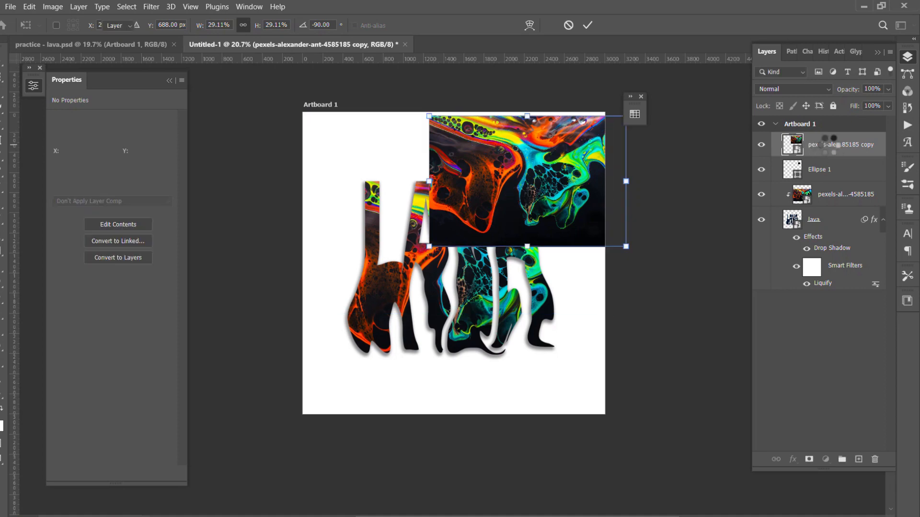
right_click(830, 152)
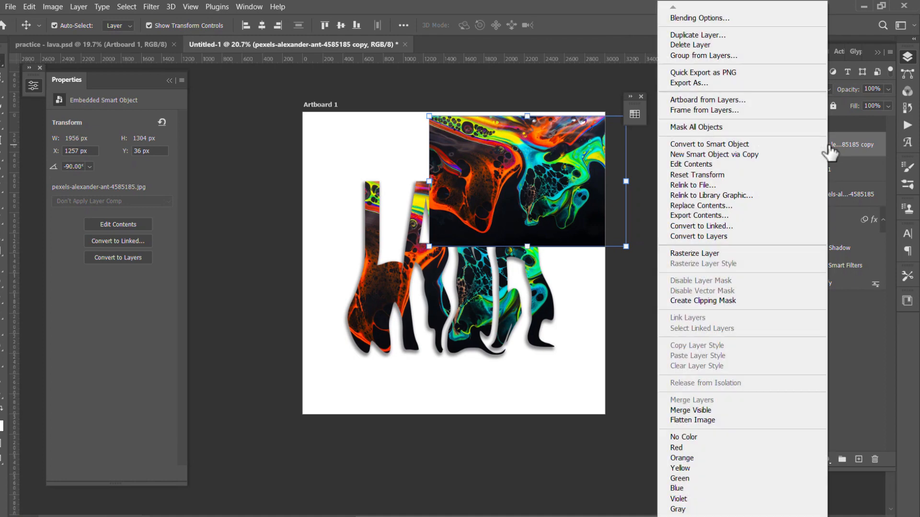
click(708, 301)
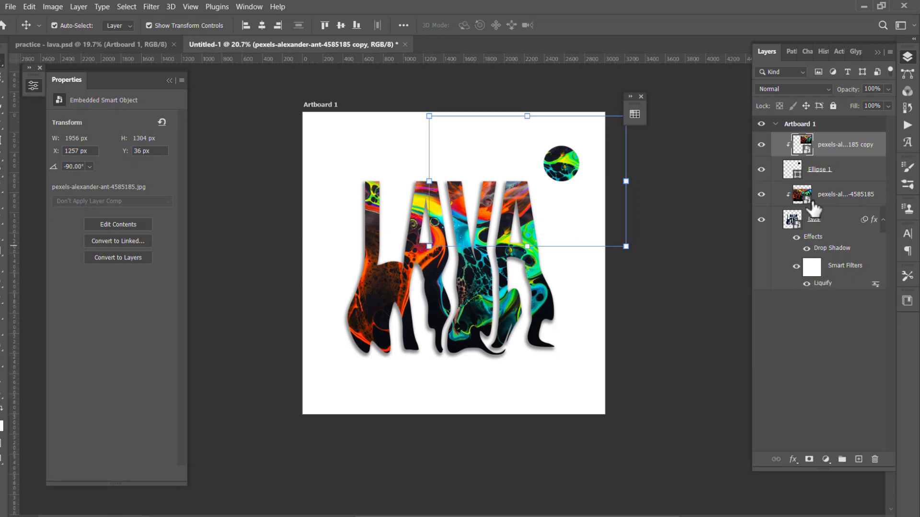
Copy the lava layer's drop shadow onto the Ellipse 1 layer
click(831, 250)
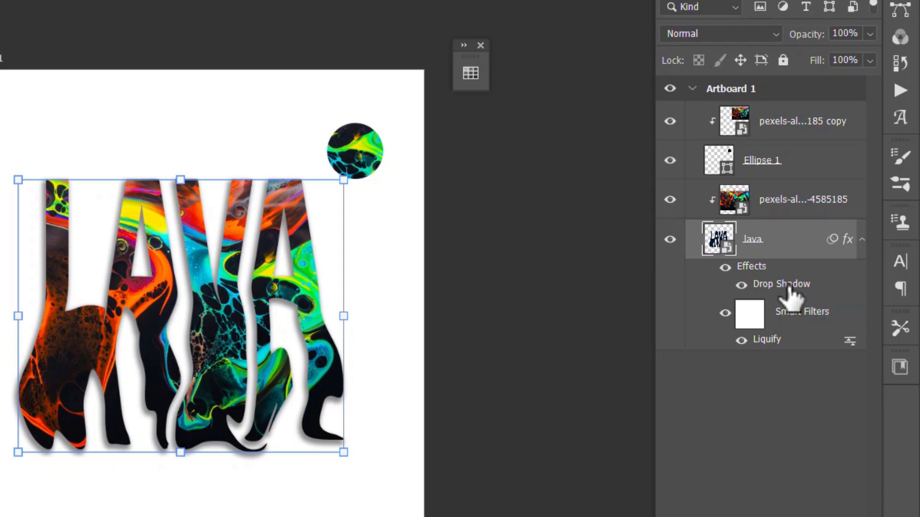
drag(788, 287, 765, 163)
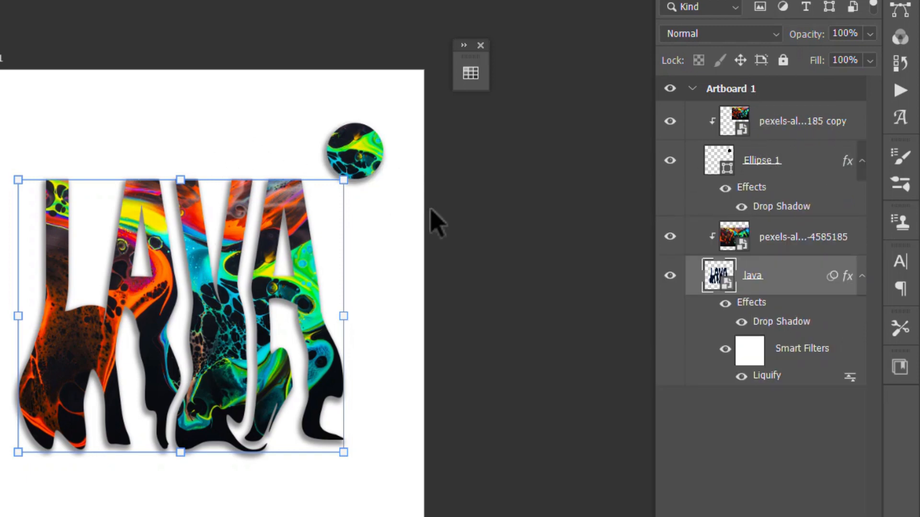
click(385, 170)
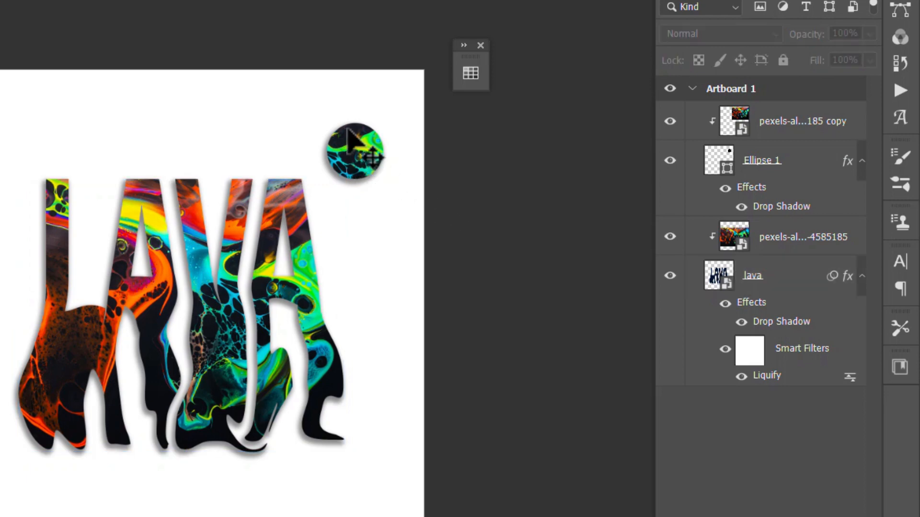
Duplicate the circle together with its clipped image and place the copy beside the L at X 156, Y 890 px
drag(430, 120, 339, 174)
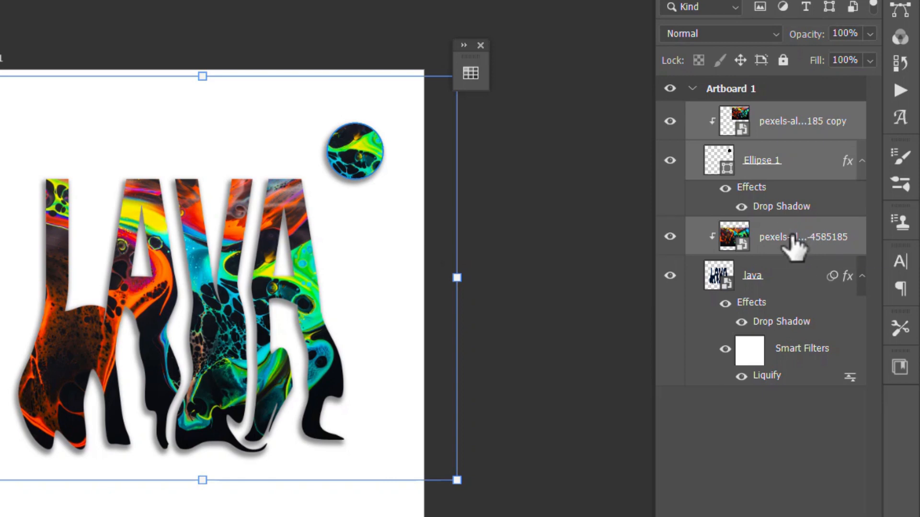
ctrl+click(793, 247)
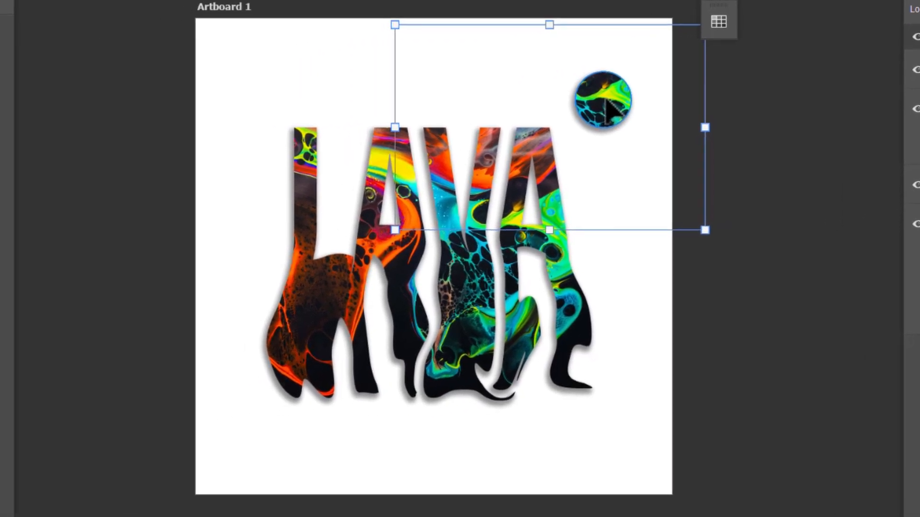
drag(605, 100, 248, 191)
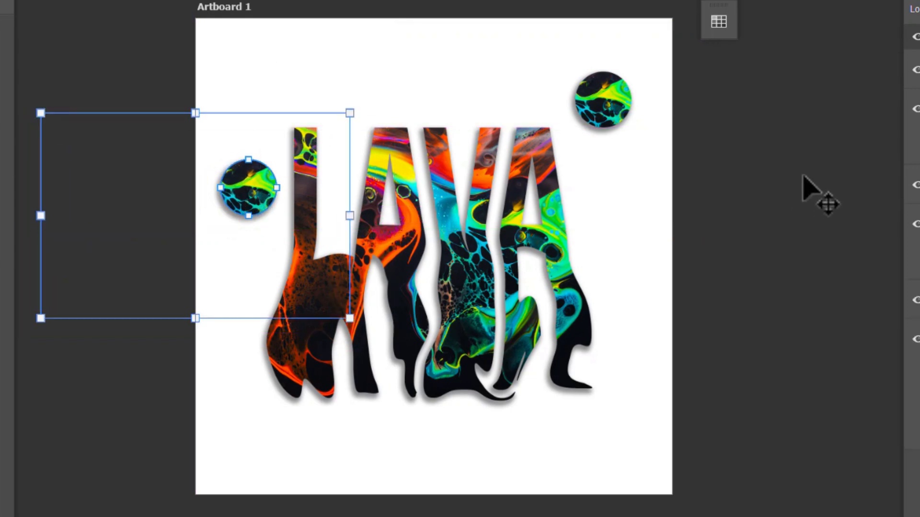
click(802, 176)
click(244, 189)
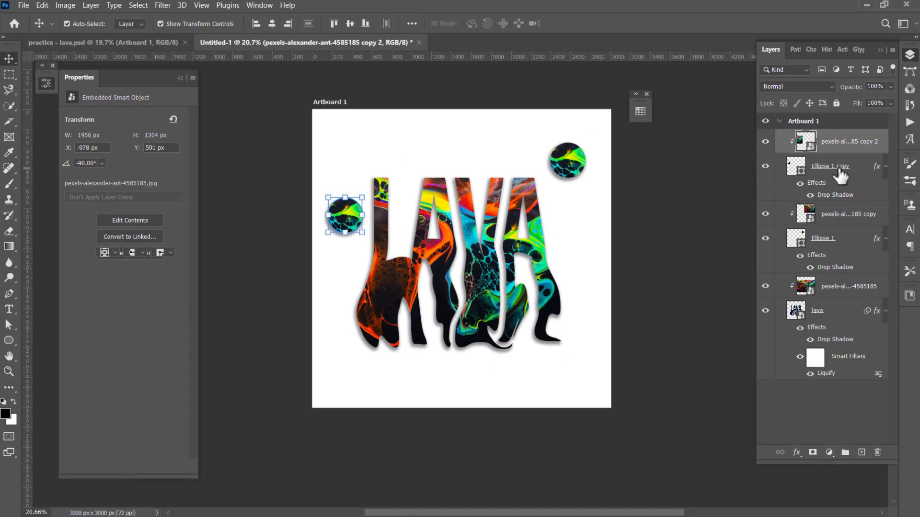
Scale the Ellipse 1 copy circle beside the L down to 64.36%
click(836, 170)
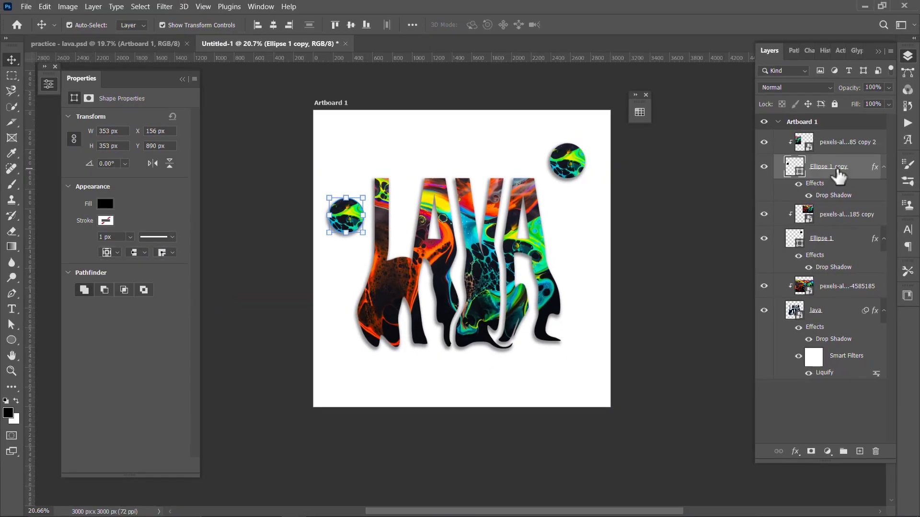
scroll(358, 234, up, 3)
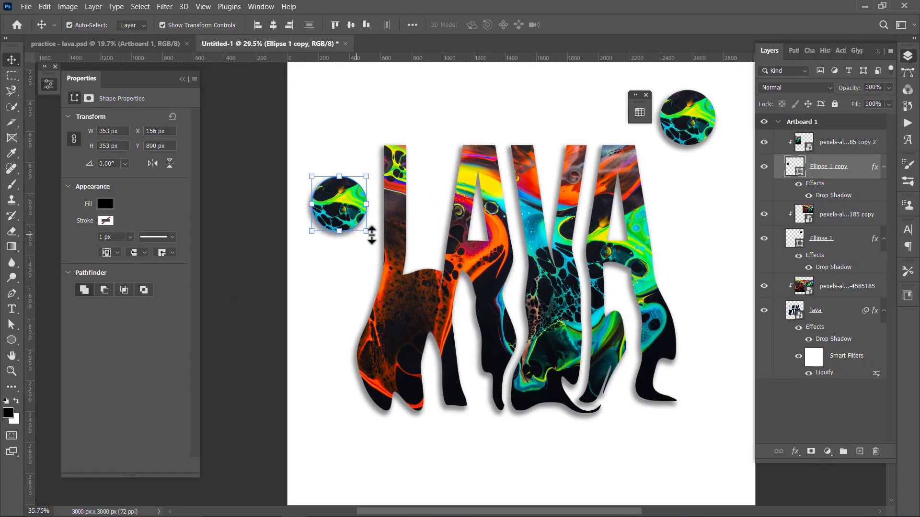
scroll(372, 235, up, 1)
drag(367, 233, 357, 222)
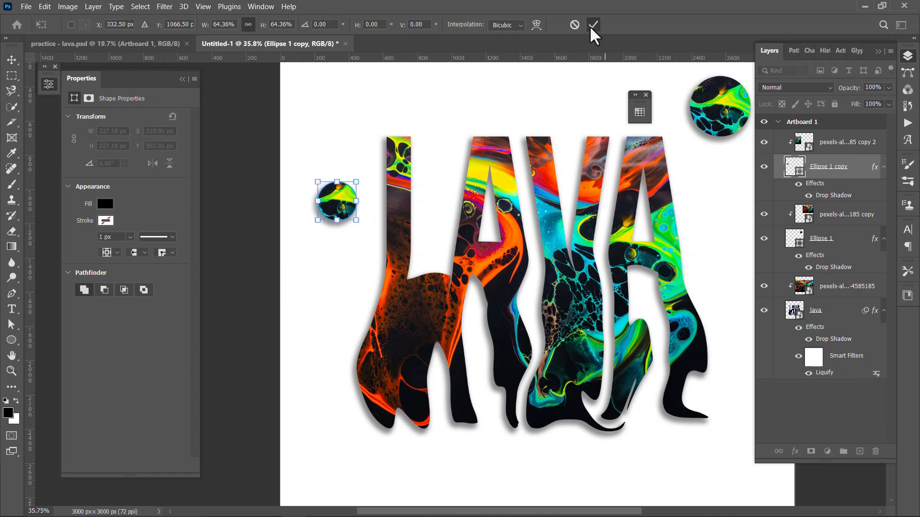
Add a Black & White adjustment layer directly above the original circle's clipped image
click(842, 216)
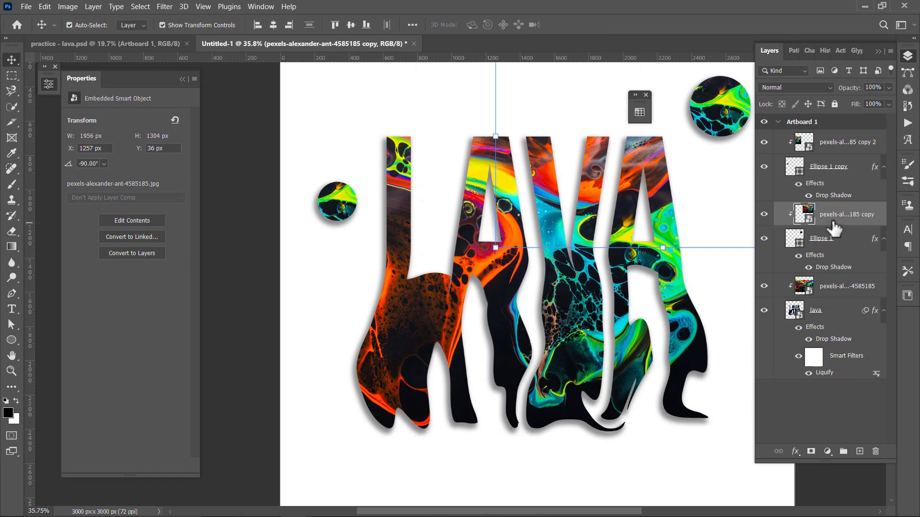
click(828, 452)
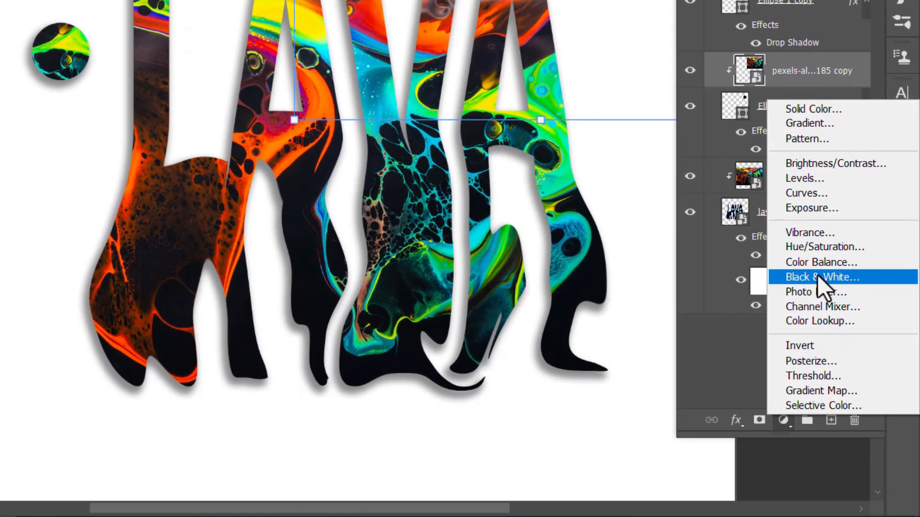
click(823, 290)
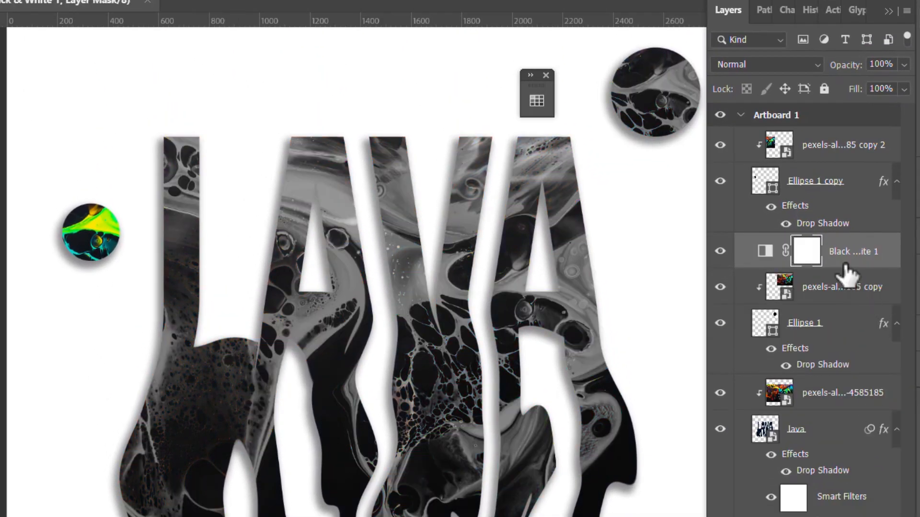
Clip the Black & White adjustment layer to the original circle's image so it affects only that circle
alt+click(845, 263)
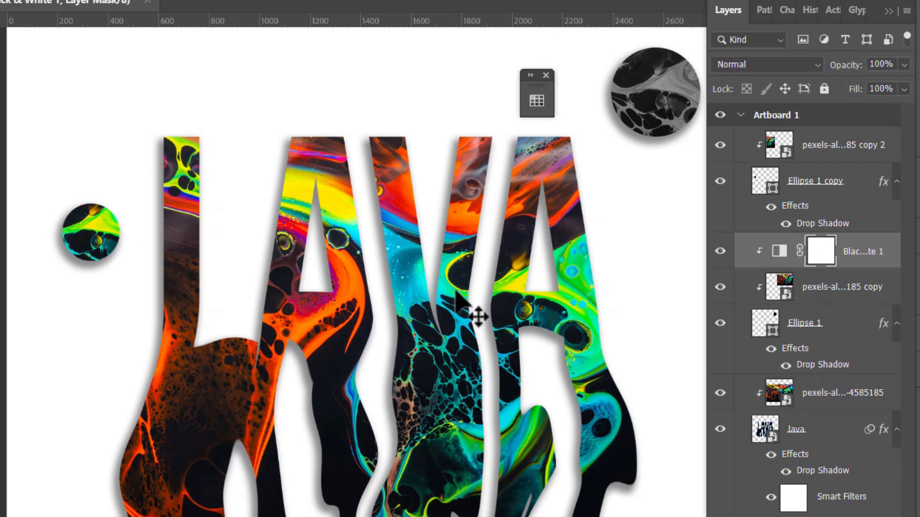
scroll(476, 319, down, 4)
drag(530, 328, 359, 335)
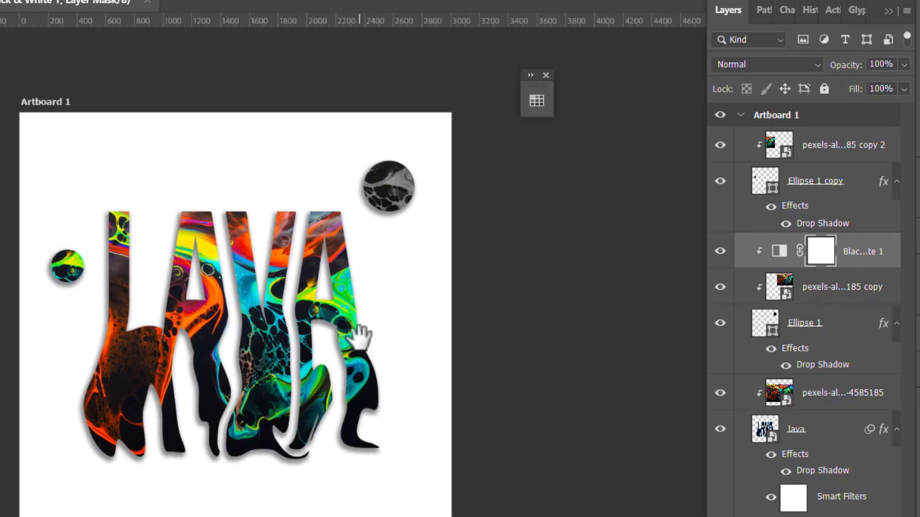
scroll(277, 336, up, 1)
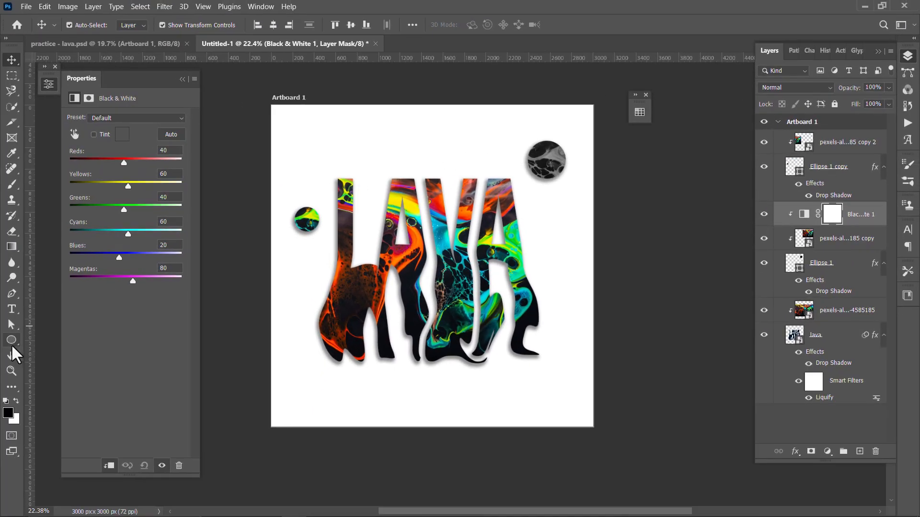
Draw a wide paragraph text box beneath the LAVA lettering and set its font size to 118 pt
click(11, 309)
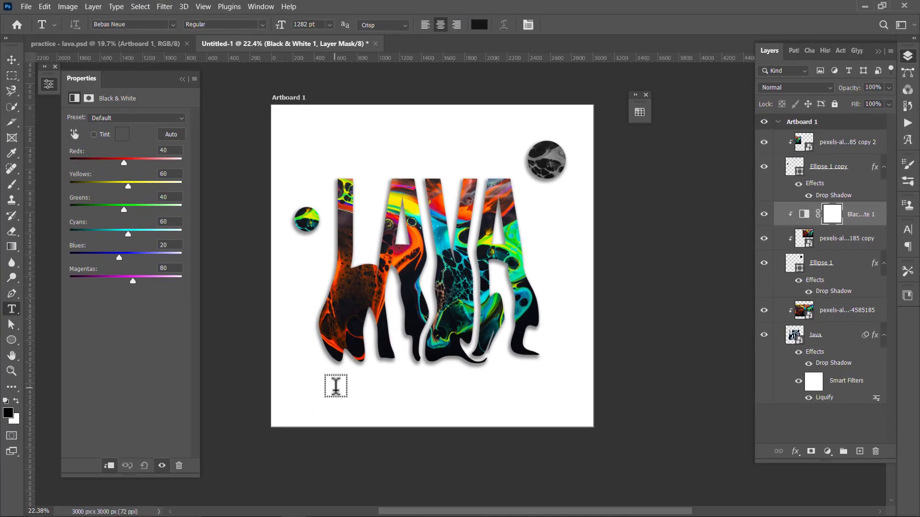
drag(329, 383, 534, 406)
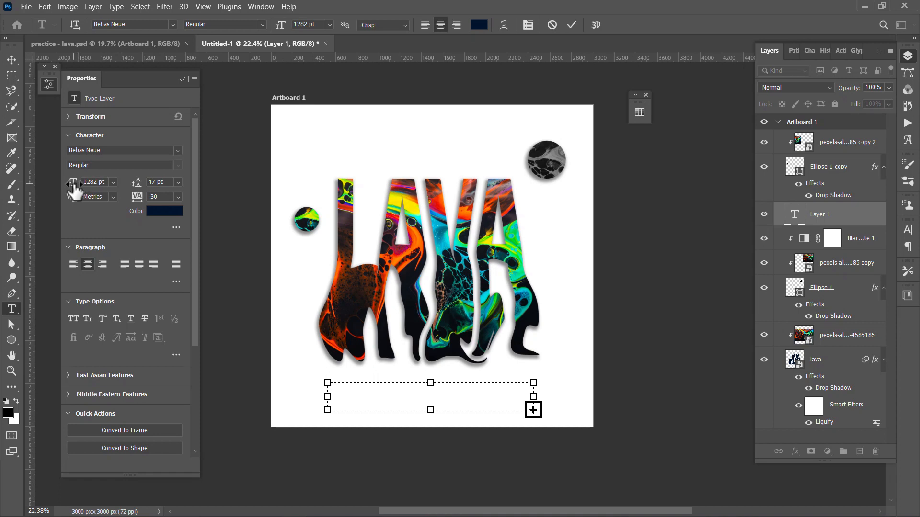
drag(73, 184, 5, 192)
drag(72, 190, 6, 196)
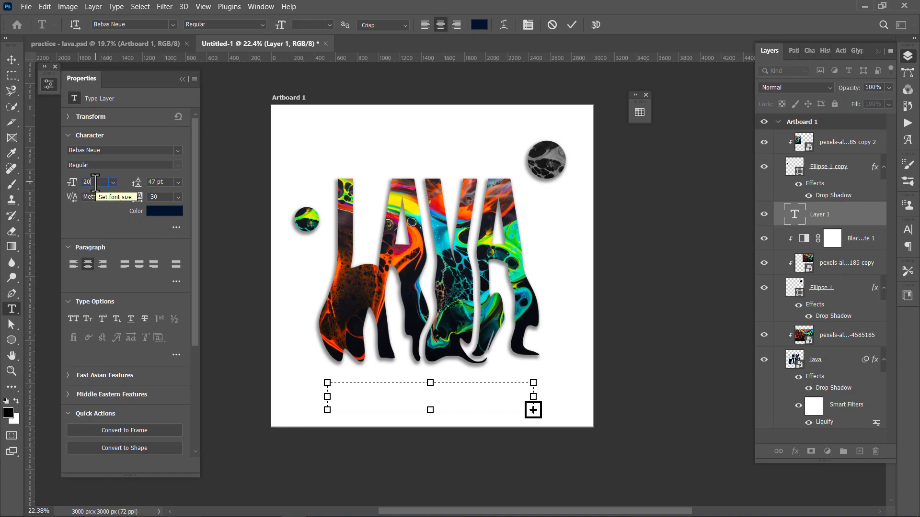
double_click(98, 182)
text(118)
Restyle the Lorem ipsum placeholder paragraph with a wide sans-serif font at a smaller size and shorten its text box
click(178, 151)
click(120, 211)
mouse_move(73, 184)
mouse_down()
mouse_move(73, 192)
mouse_move(55, 182)
mouse_up()
key(ctrl+Return)
click(472, 388)
drag(430, 410, 430, 401)
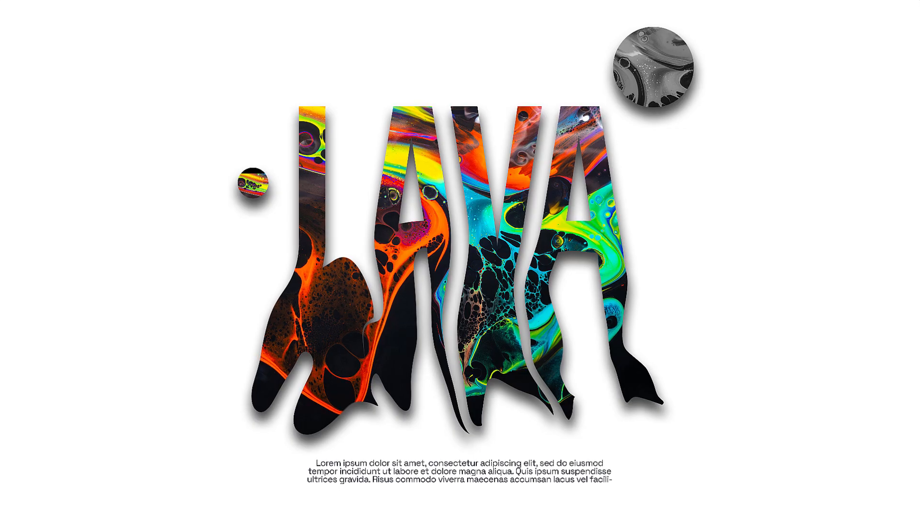